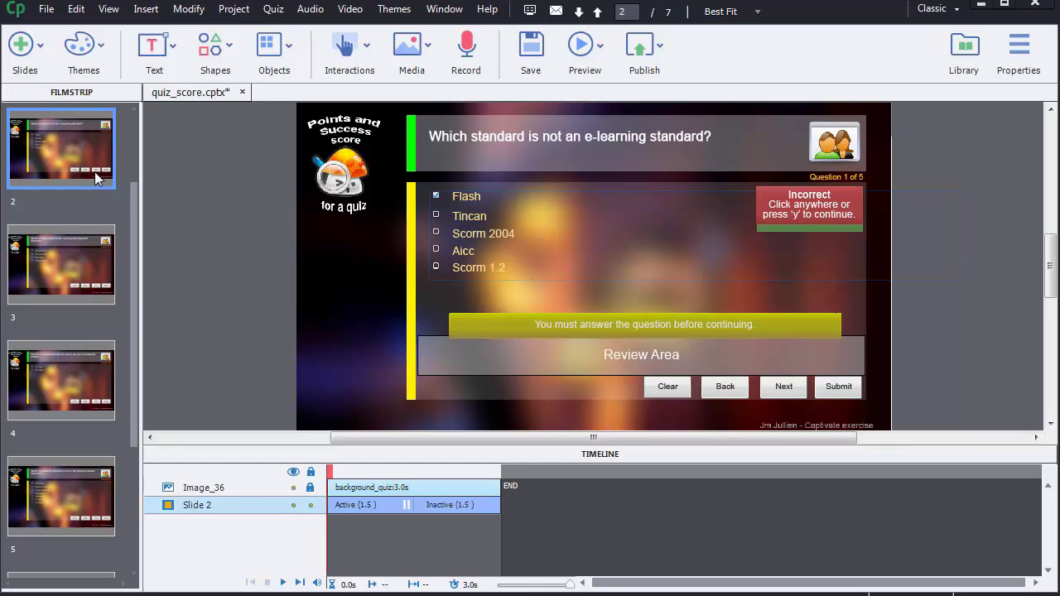
# Look through the quiz question slides and the Quiz Results slide of the project.
pyautogui.click(84, 248)
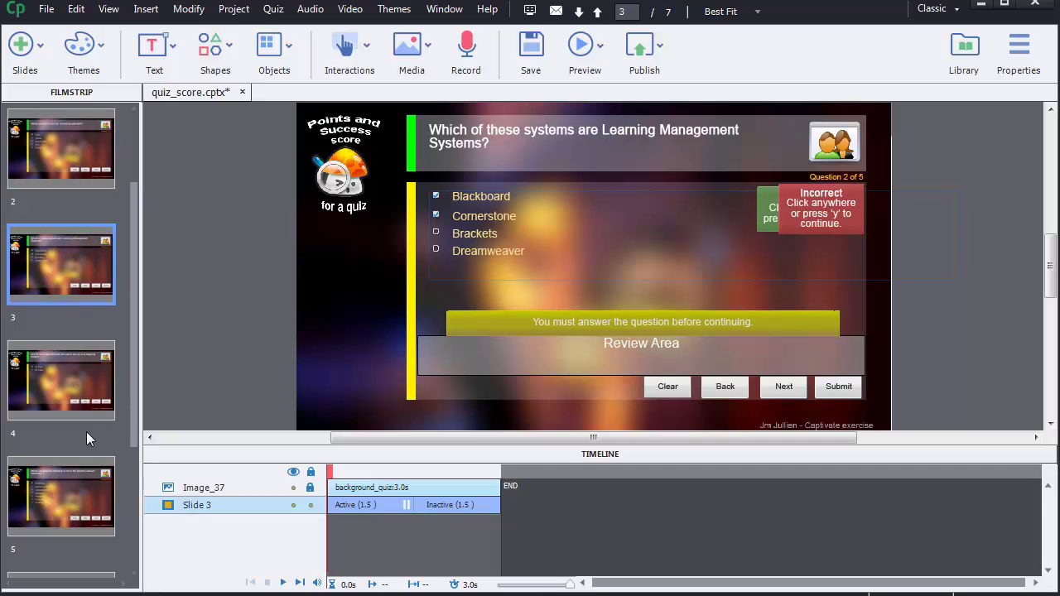
pyautogui.click(81, 495)
pyautogui.click(66, 374)
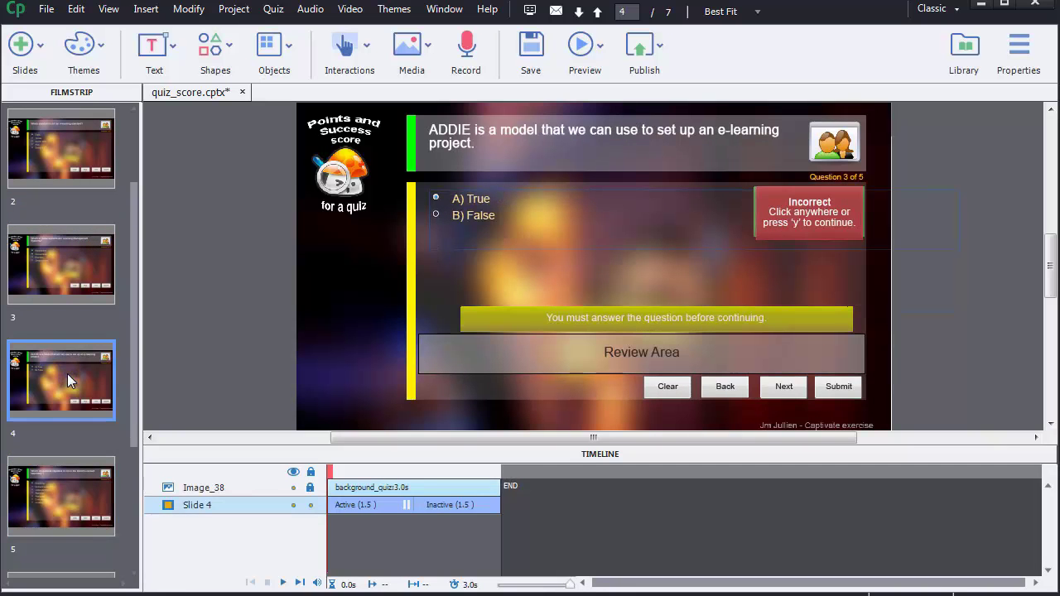
pyautogui.moveTo(135, 374); pyautogui.dragTo(130, 483)
pyautogui.click(67, 410)
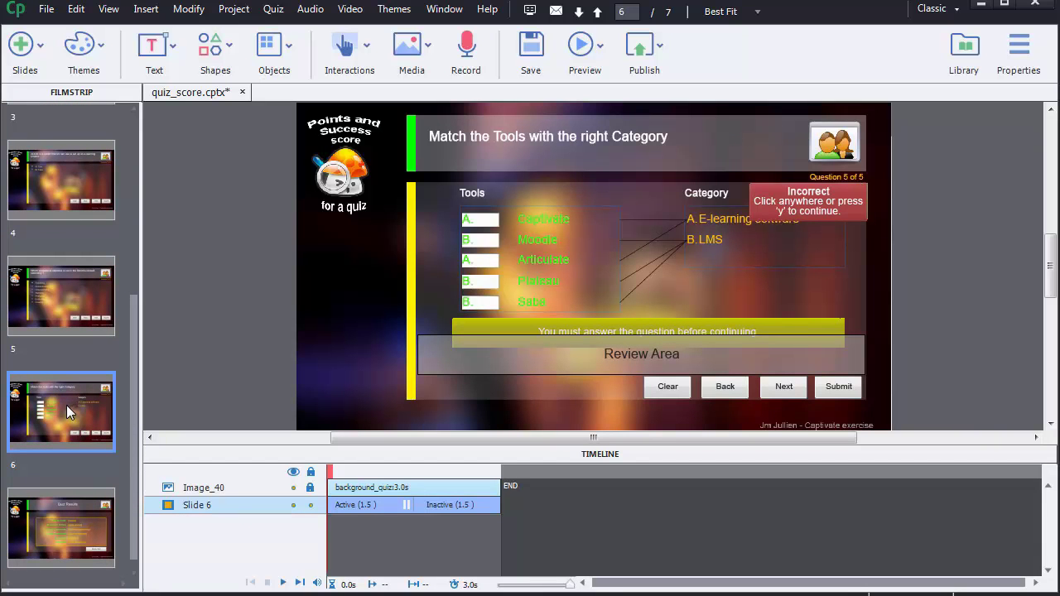
pyautogui.click(55, 519)
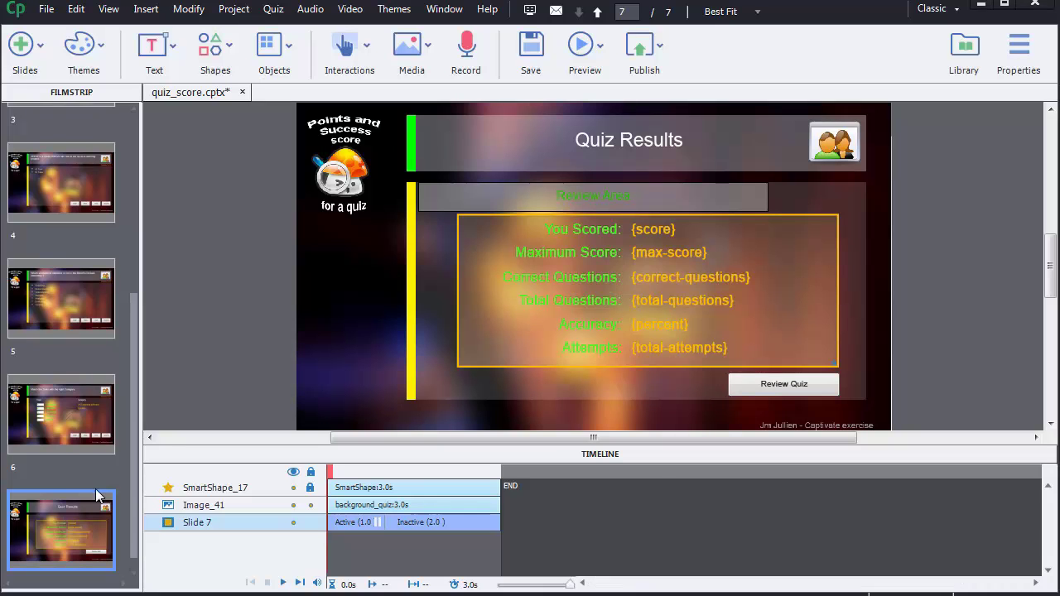
# Show the quiz properties of question slide 2 and examine its question type options and points setting.
pyautogui.moveTo(133, 443); pyautogui.dragTo(146, 328)
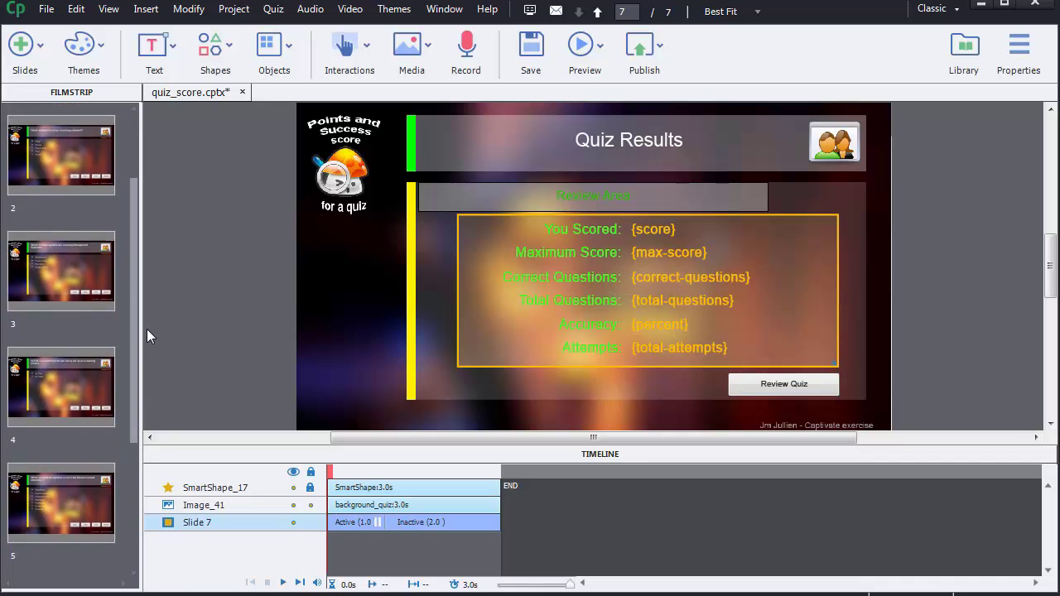
pyautogui.click(75, 152)
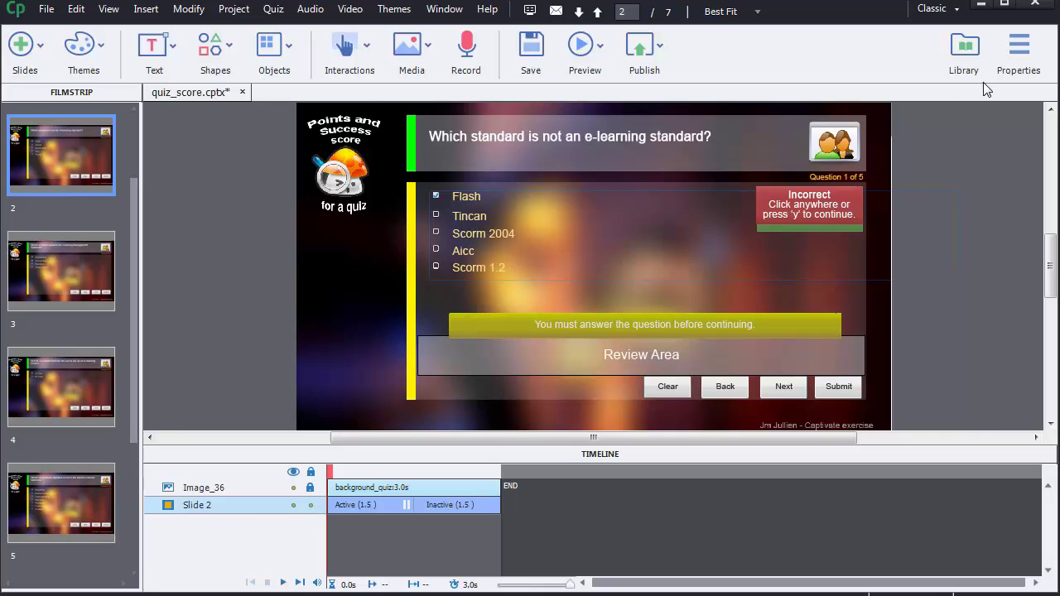
pyautogui.click(1019, 51)
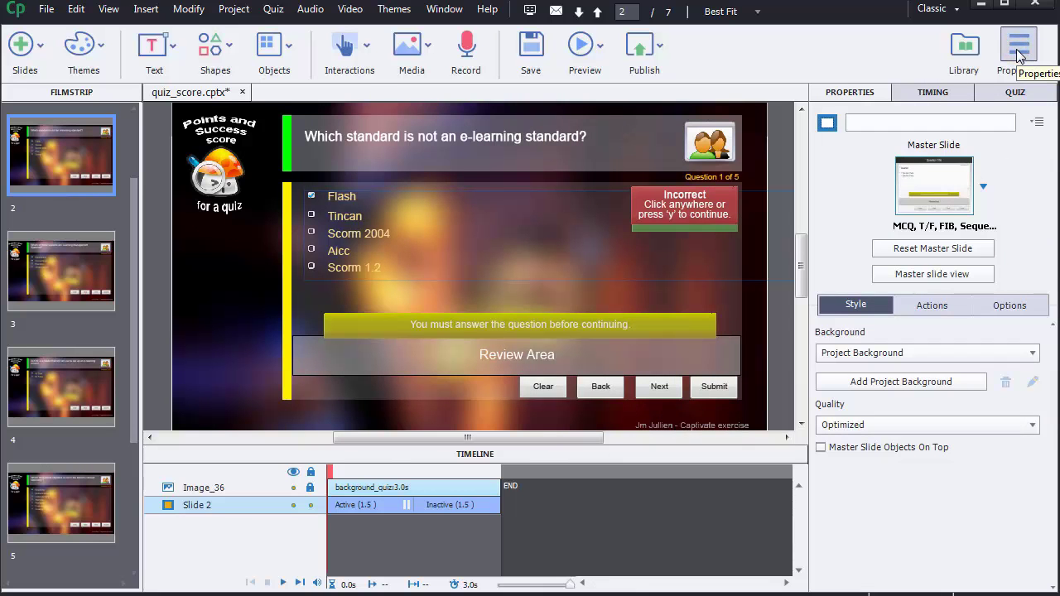
pyautogui.click(1005, 96)
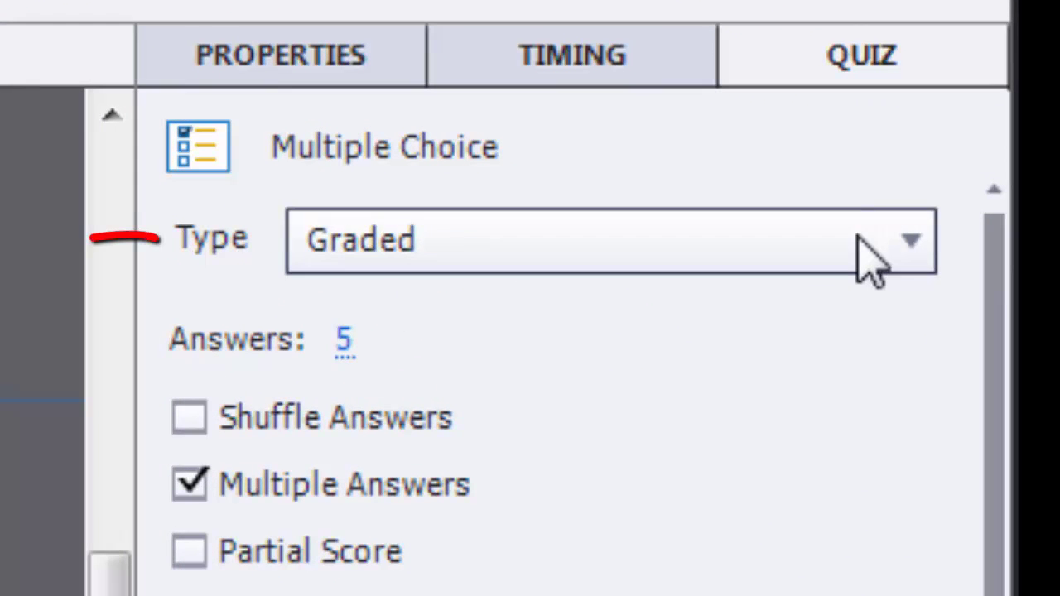
pyautogui.click(1015, 145)
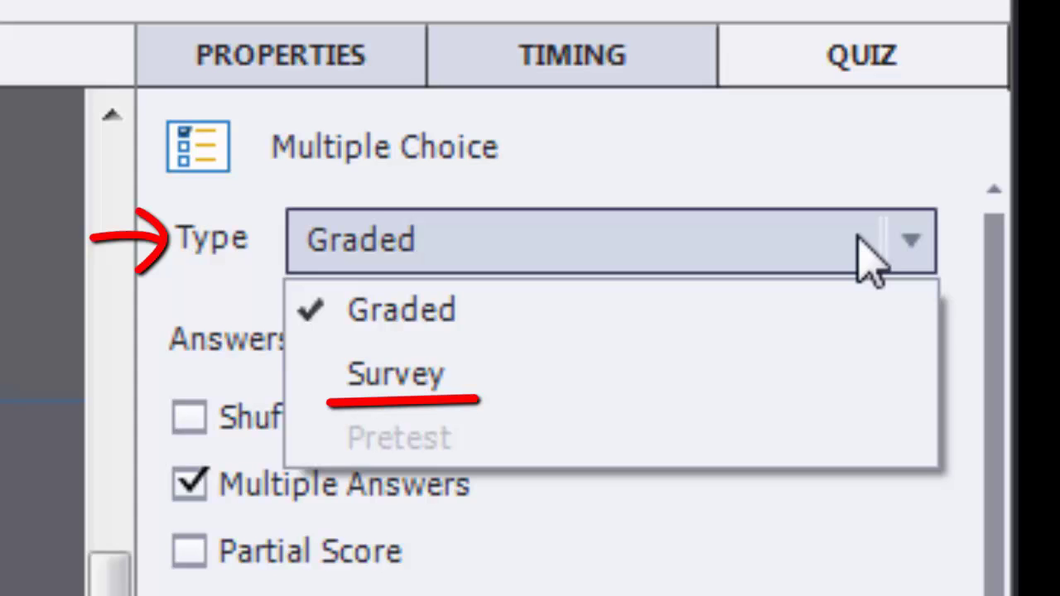
pyautogui.click(860, 159)
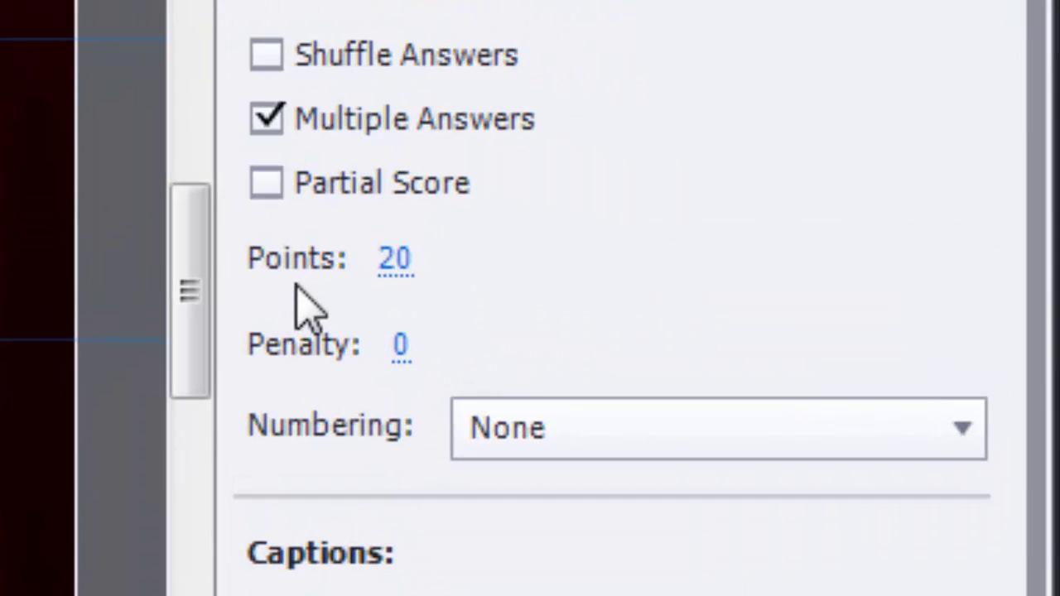
pyautogui.click(395, 260)
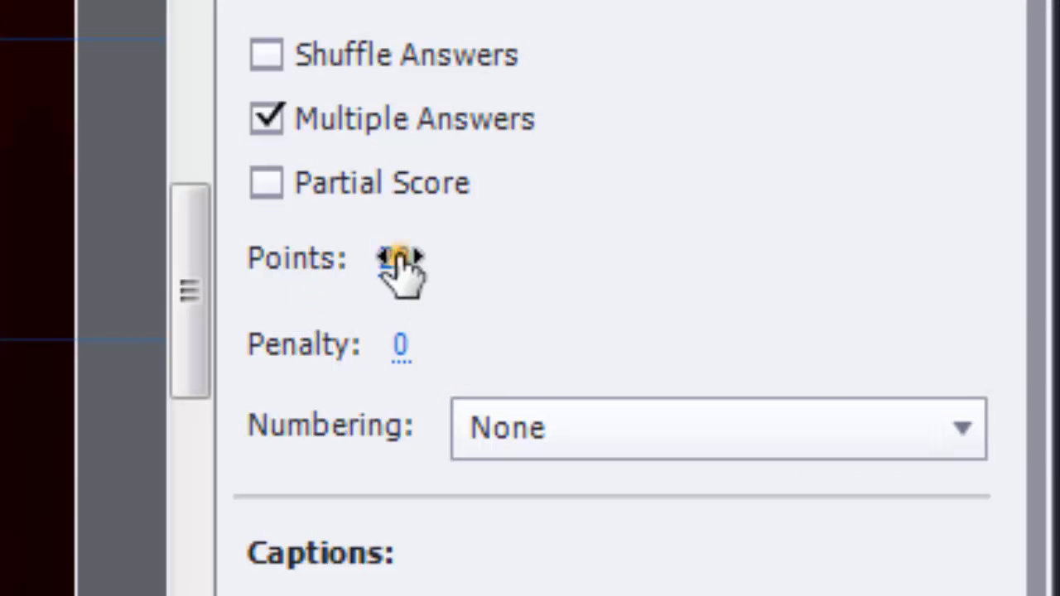
pyautogui.click(536, 273)
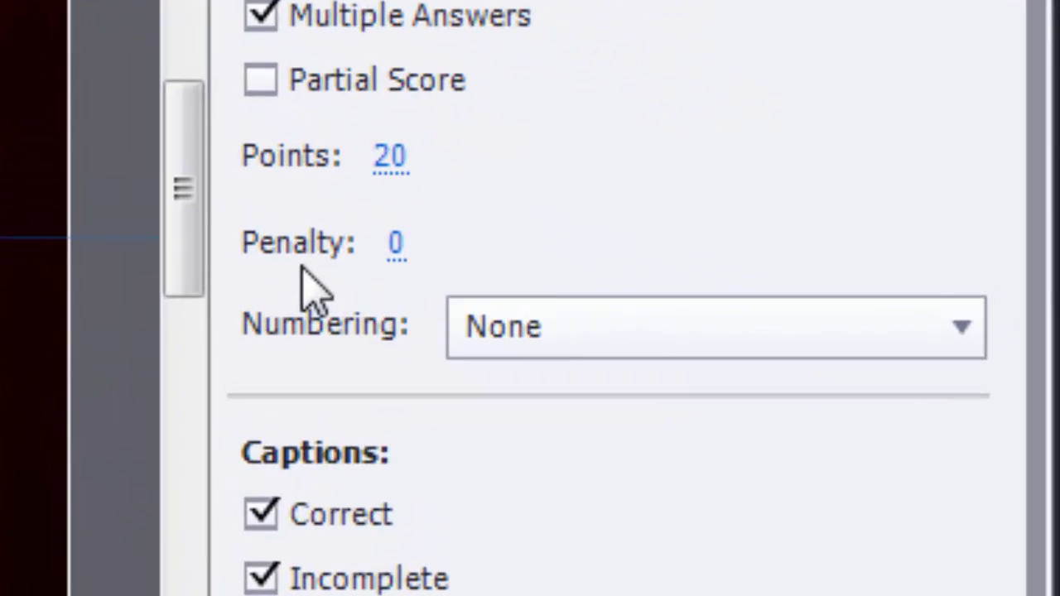
# Set the penalty of question slide 2 to 10.
pyautogui.click(229, 239)
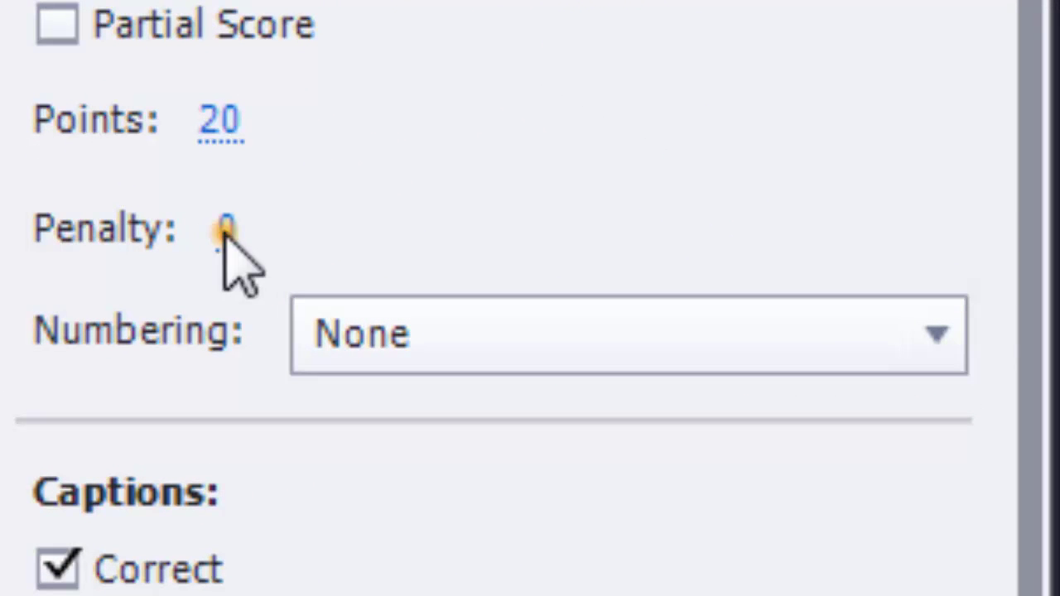
pyautogui.write('10')
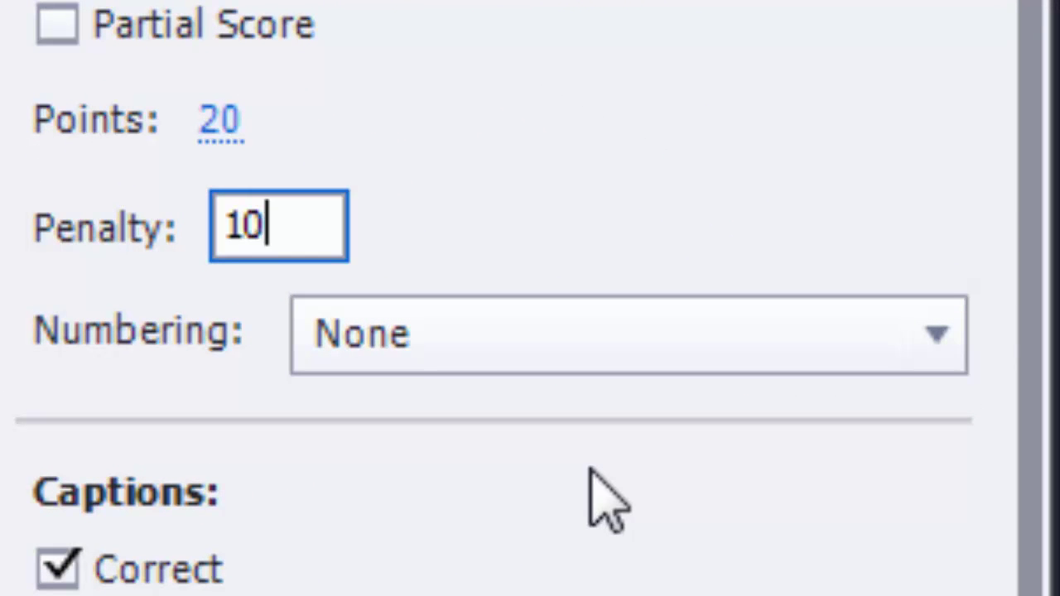
pyautogui.click(726, 229)
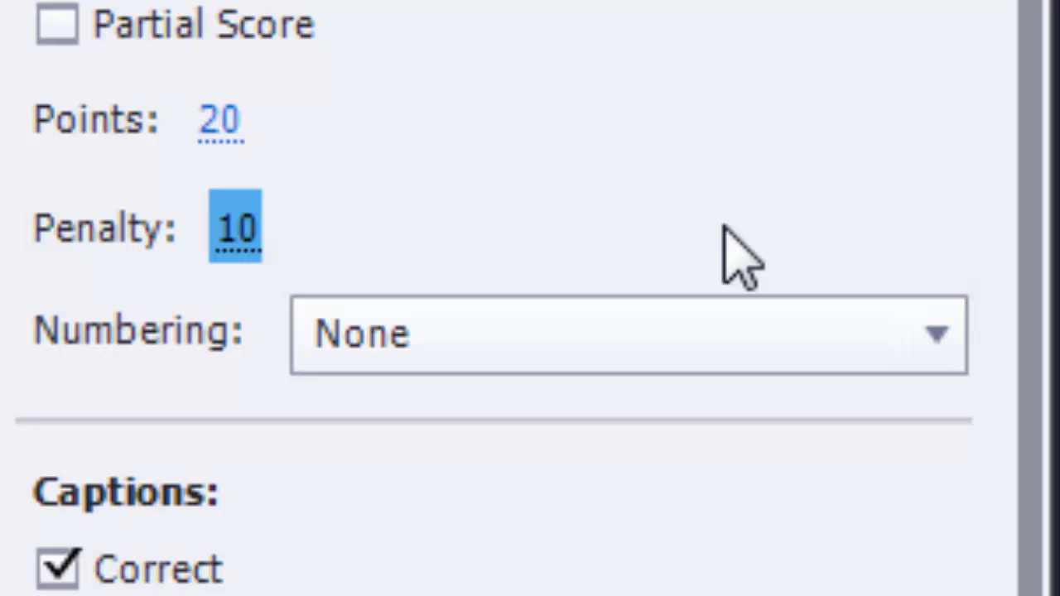
# Restore the penalty of question slide 2 to 0.
pyautogui.click(237, 234)
pyautogui.write('0')
pyautogui.press('Return')
pyautogui.click(377, 231)
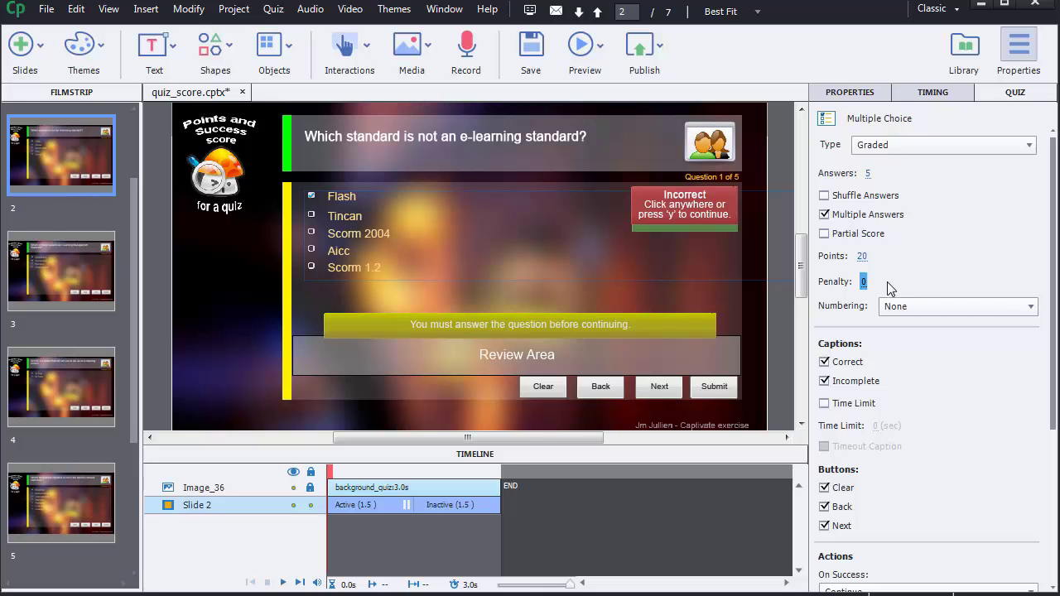
# Check the points assigned to each question on slides 3 to 6.
pyautogui.click(66, 265)
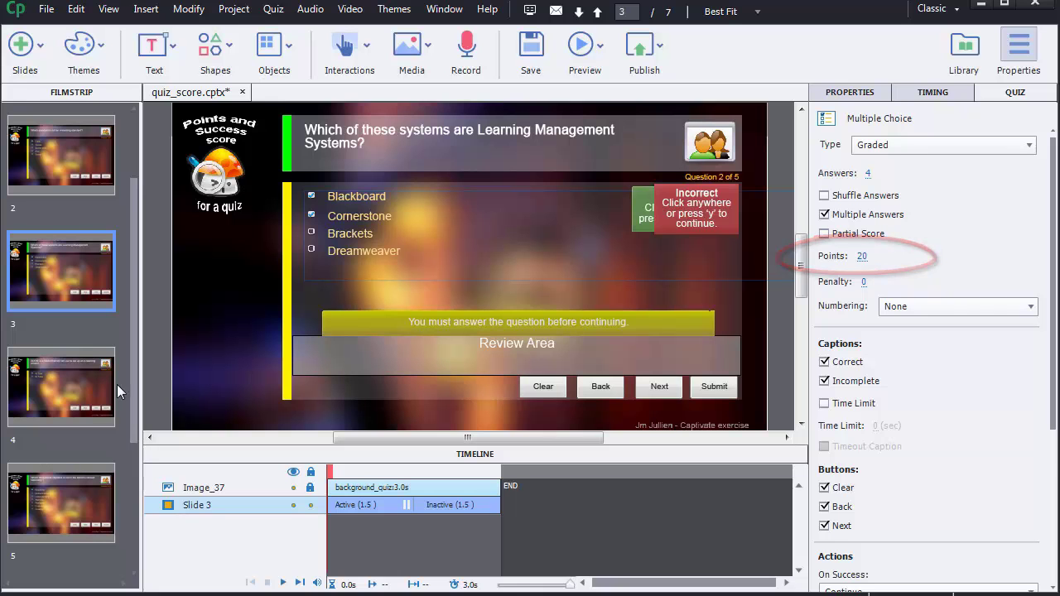
pyautogui.click(64, 388)
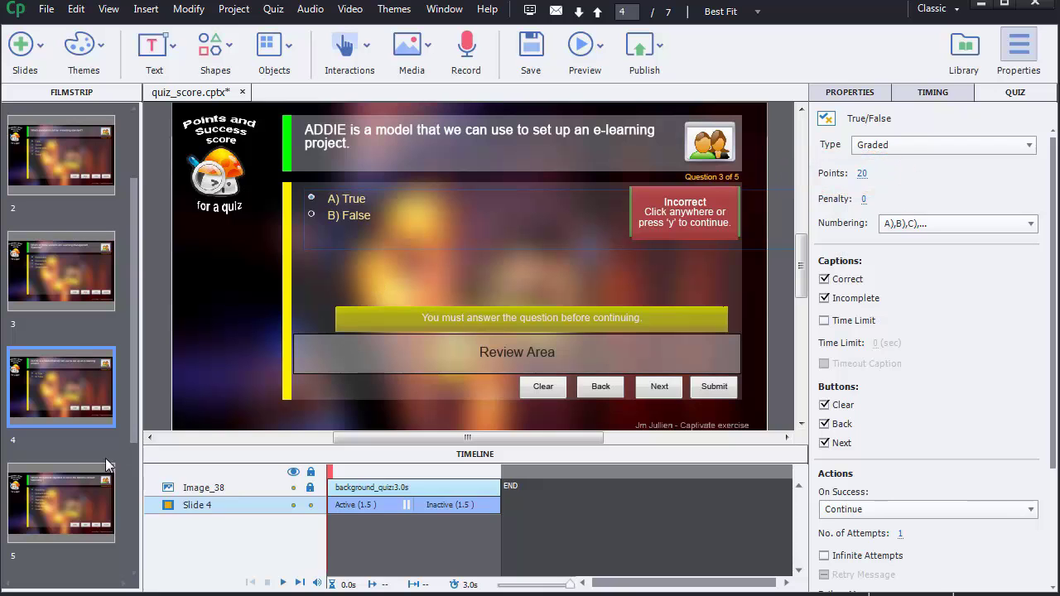
pyautogui.click(76, 486)
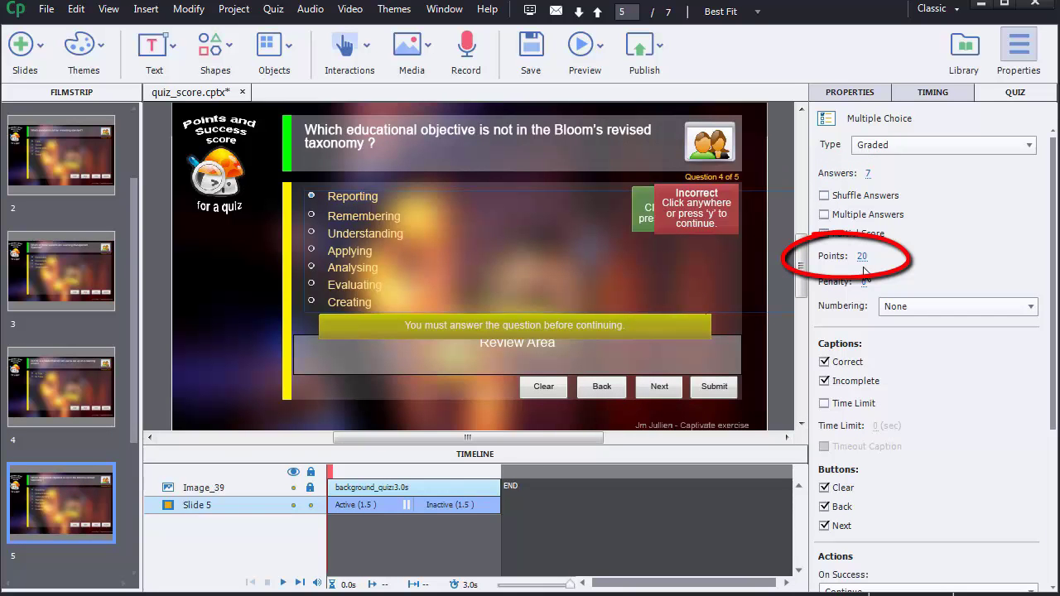
pyautogui.moveTo(136, 389); pyautogui.dragTo(131, 472)
pyautogui.click(87, 472)
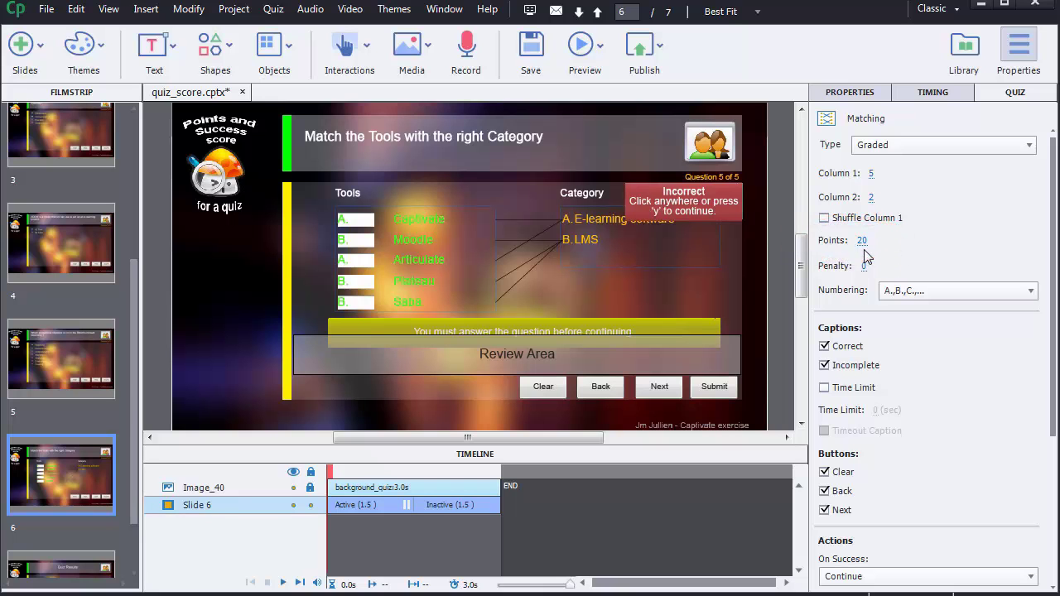
# Select the Quiz Results slide and open the Pass or Fail settings in the quiz preferences.
pyautogui.scroll(-2, 135, 408)
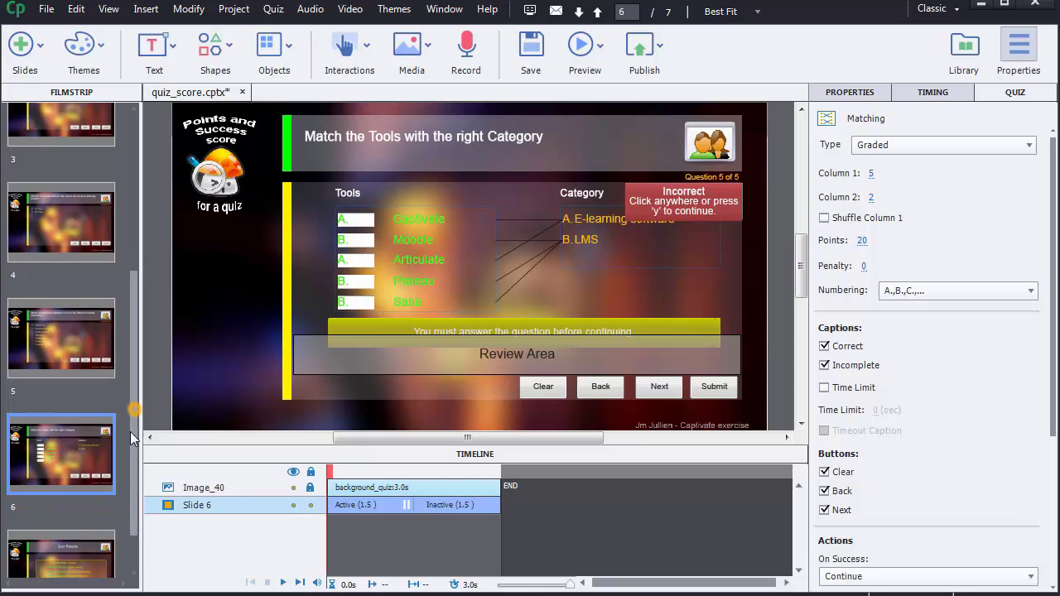
pyautogui.click(80, 511)
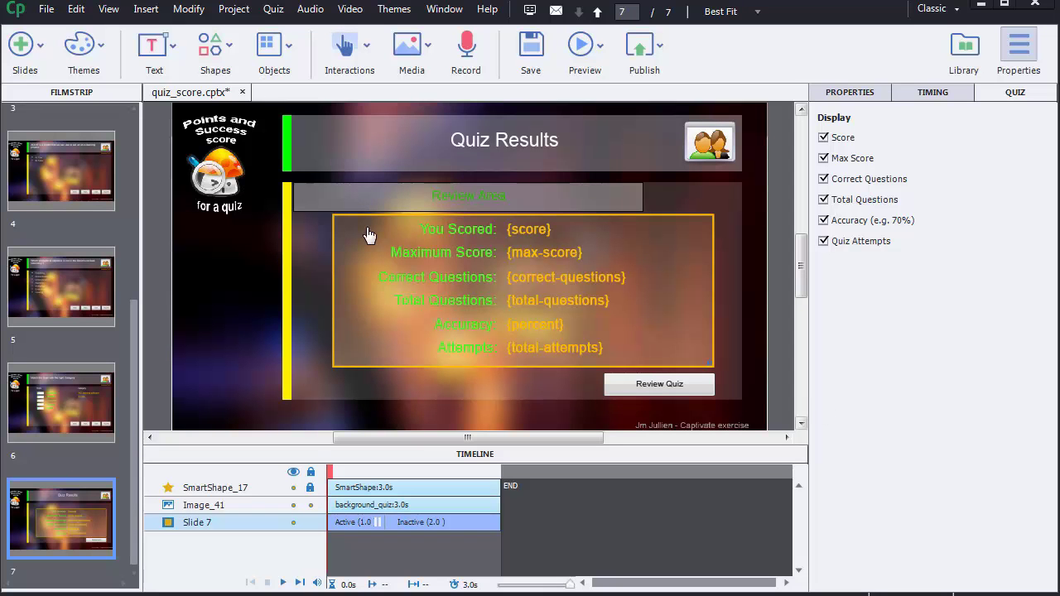
pyautogui.click(274, 10)
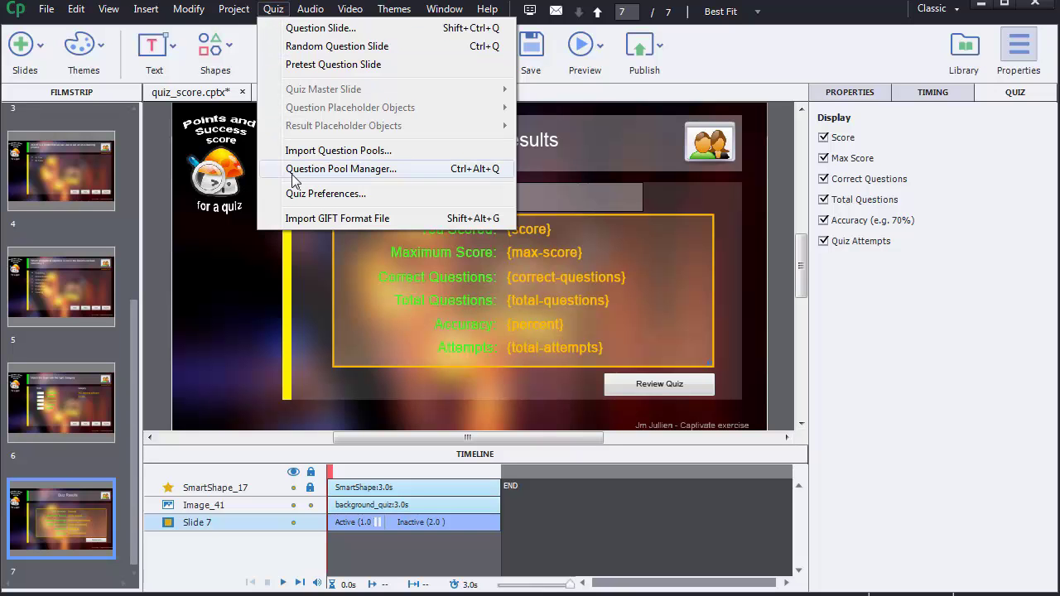
pyautogui.click(302, 194)
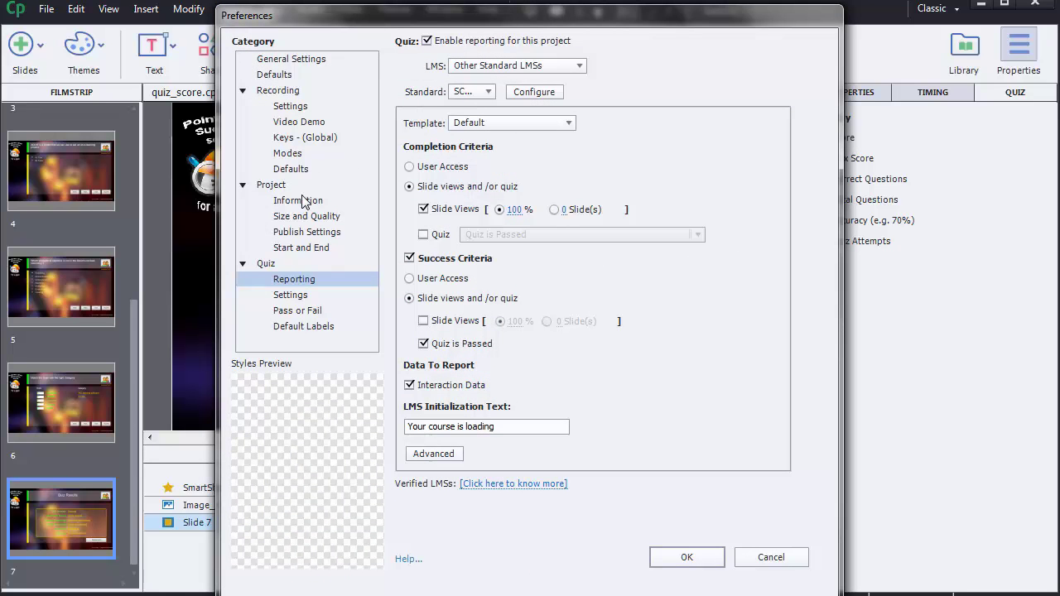
pyautogui.click(294, 317)
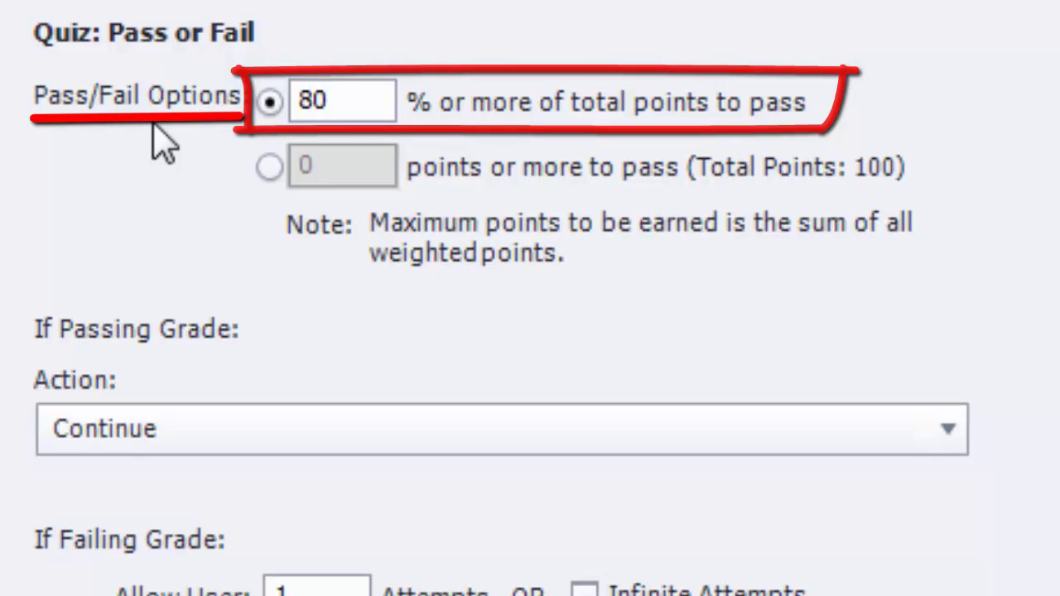
# Switch the pass criterion to points and back to 80% or more of total points, and accept the preferences.
pyautogui.click(270, 169)
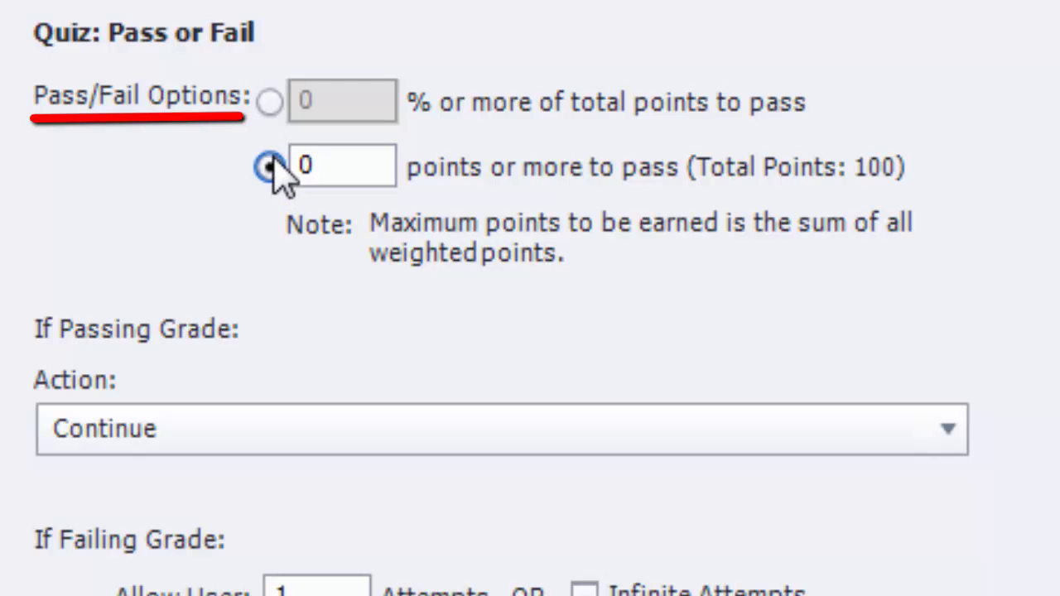
pyautogui.click(268, 102)
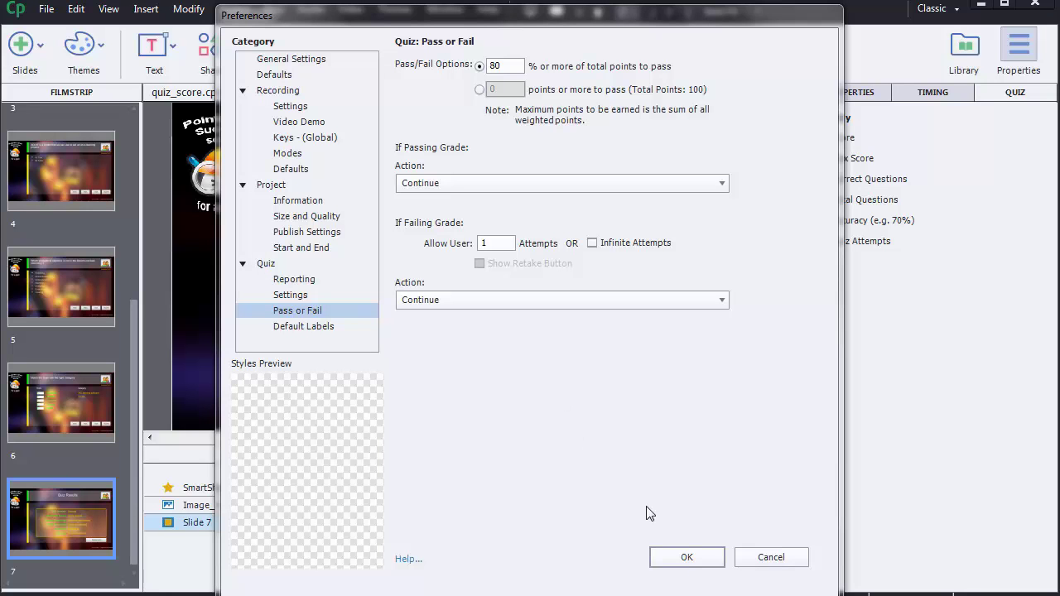
pyautogui.click(689, 558)
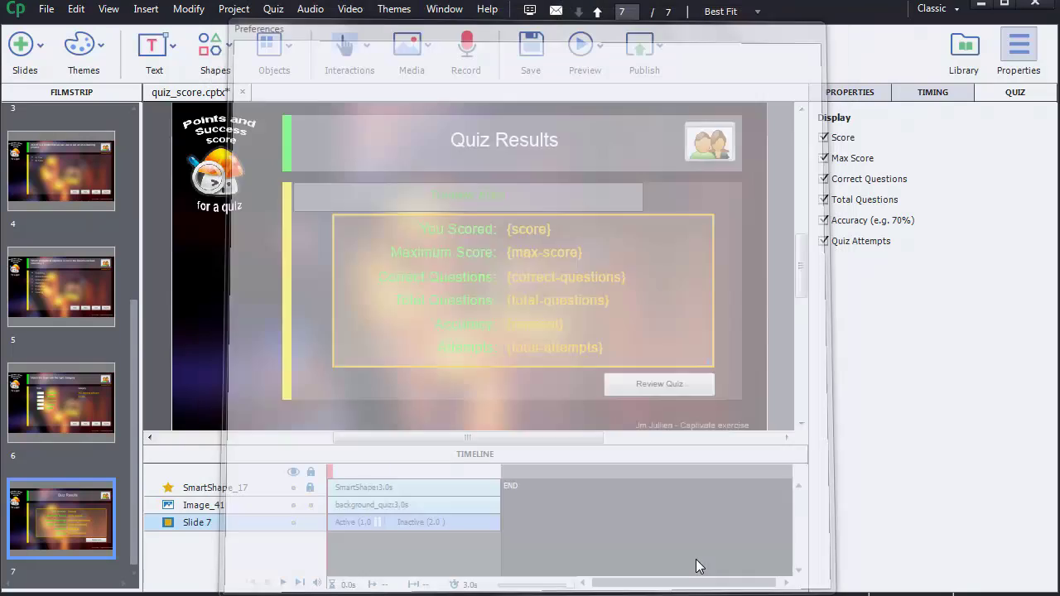
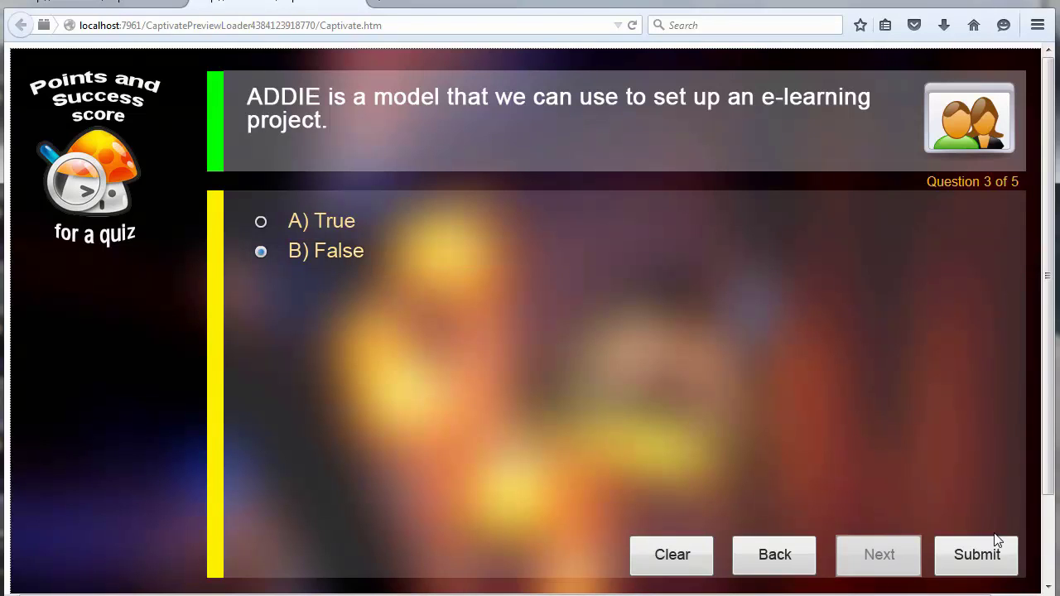
# In the browser preview, submit False for question 3 and Understanding for question 4, continuing to question 5.
pyautogui.click(988, 553)
pyautogui.click(786, 413)
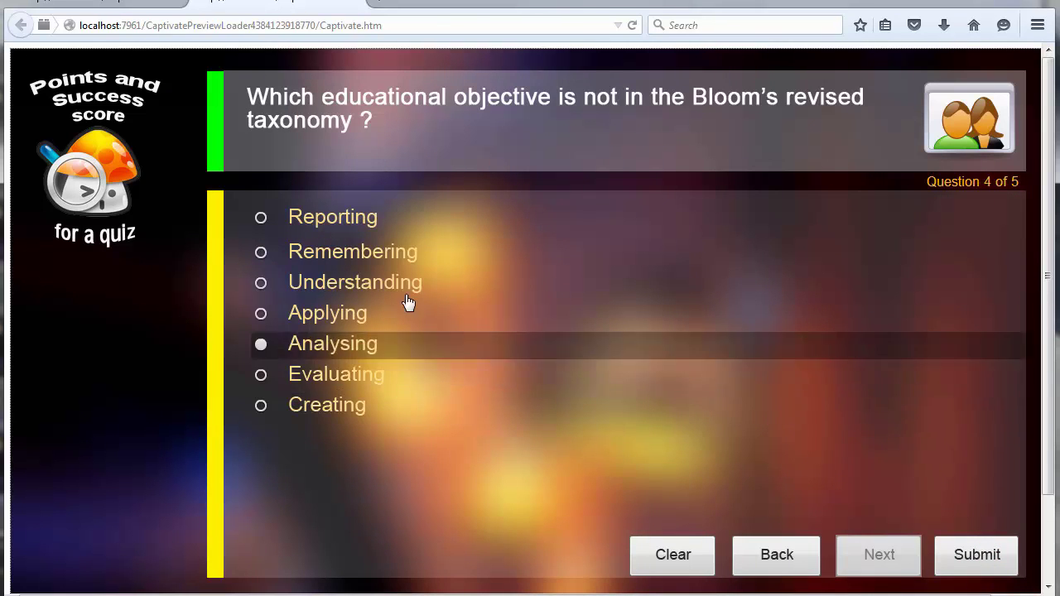
pyautogui.click(348, 286)
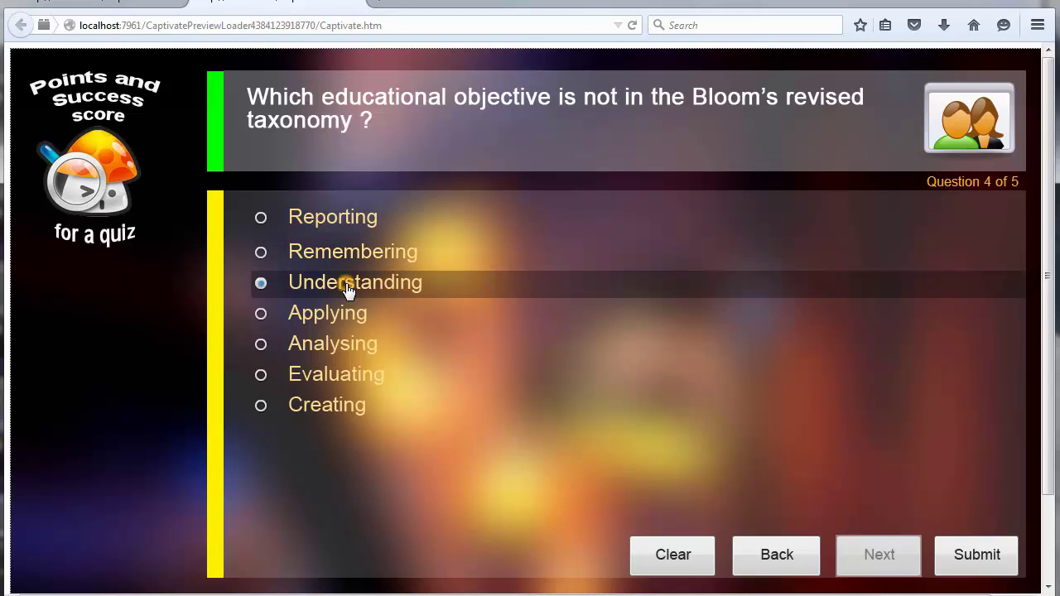
pyautogui.click(990, 553)
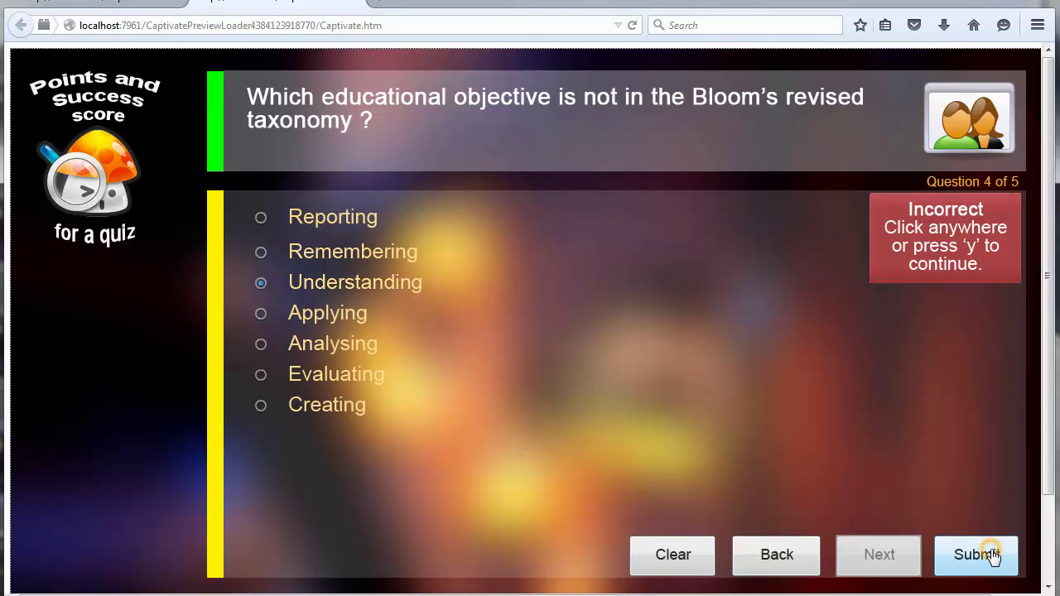
pyautogui.click(907, 448)
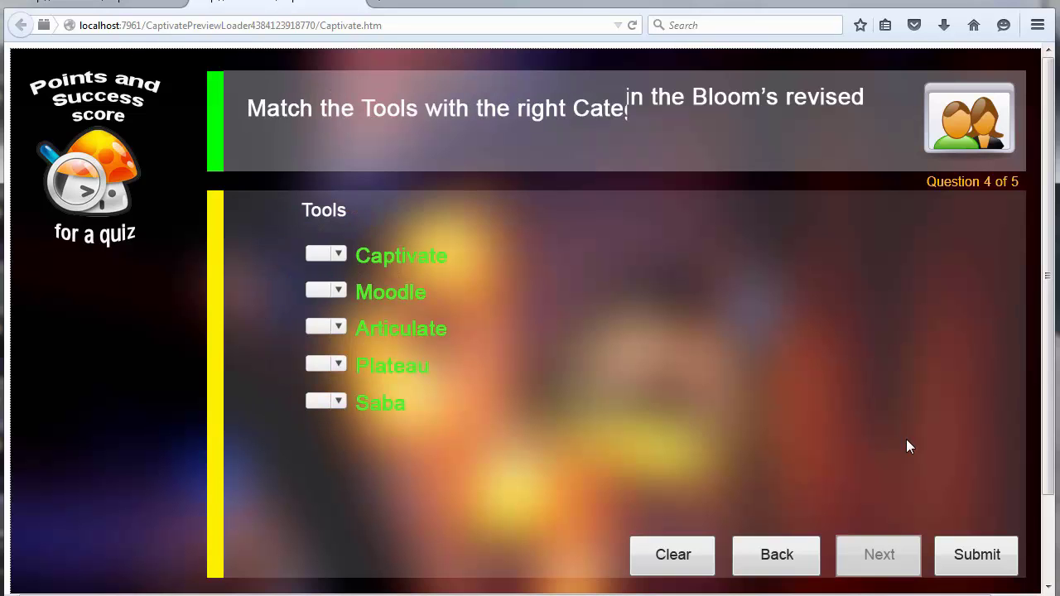
# For question 5, match Captivate and Articulate to E-learning software and Moodle, Plateau and Saba to LMS, submitting and continuing to the results.
pyautogui.click(332, 265)
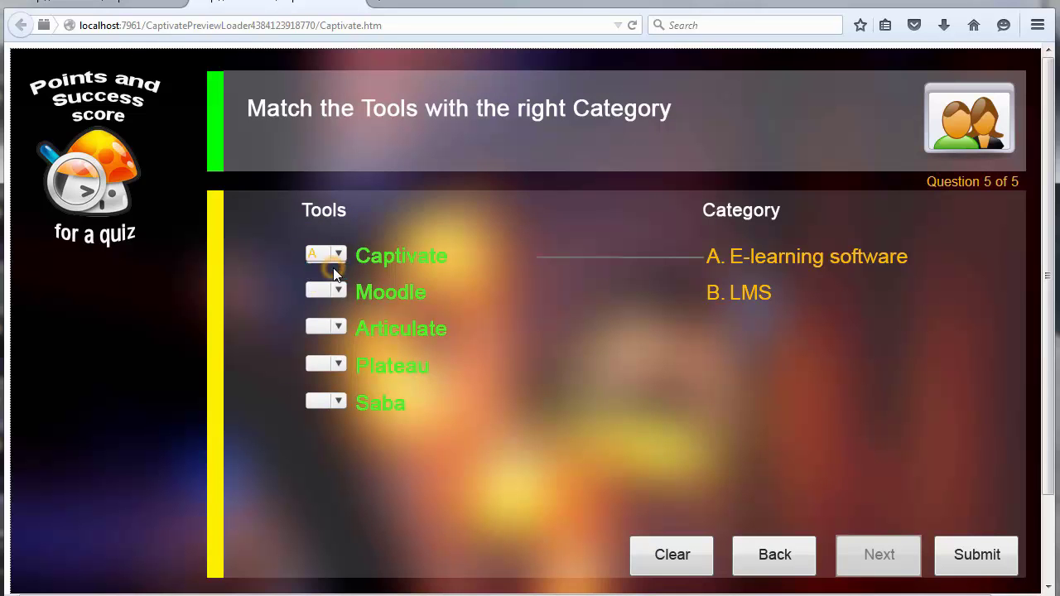
pyautogui.click(338, 288)
pyautogui.click(323, 324)
pyautogui.click(337, 329)
pyautogui.click(330, 342)
pyautogui.click(342, 364)
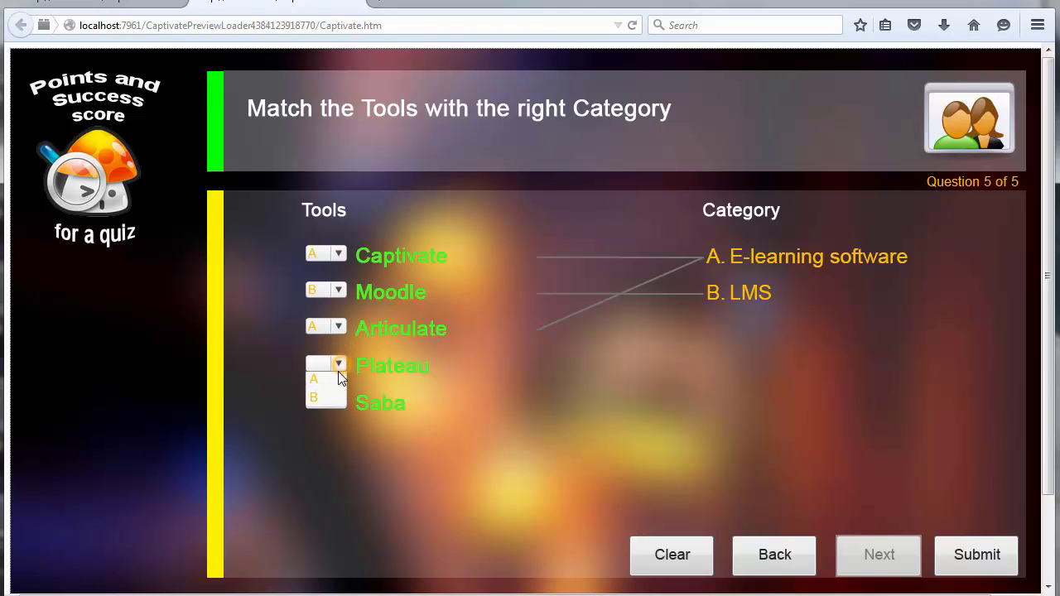
pyautogui.click(332, 399)
pyautogui.click(340, 401)
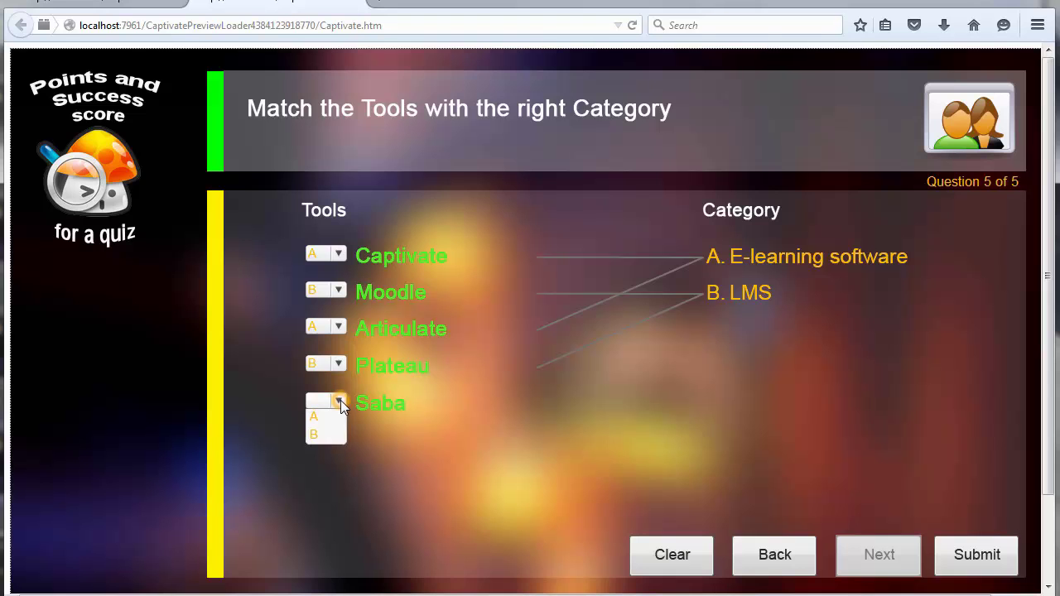
pyautogui.click(332, 437)
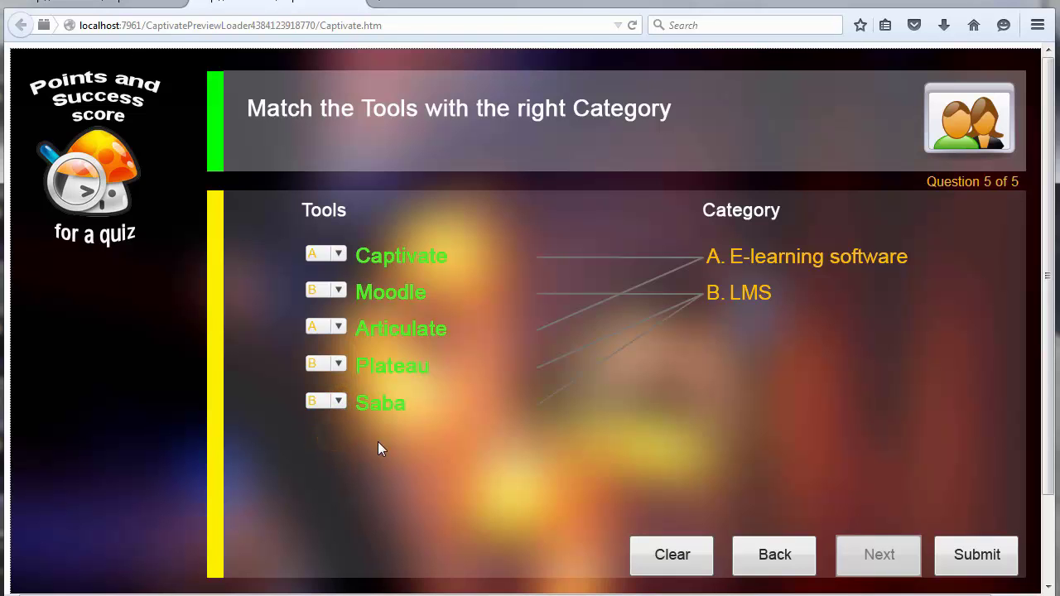
pyautogui.click(963, 555)
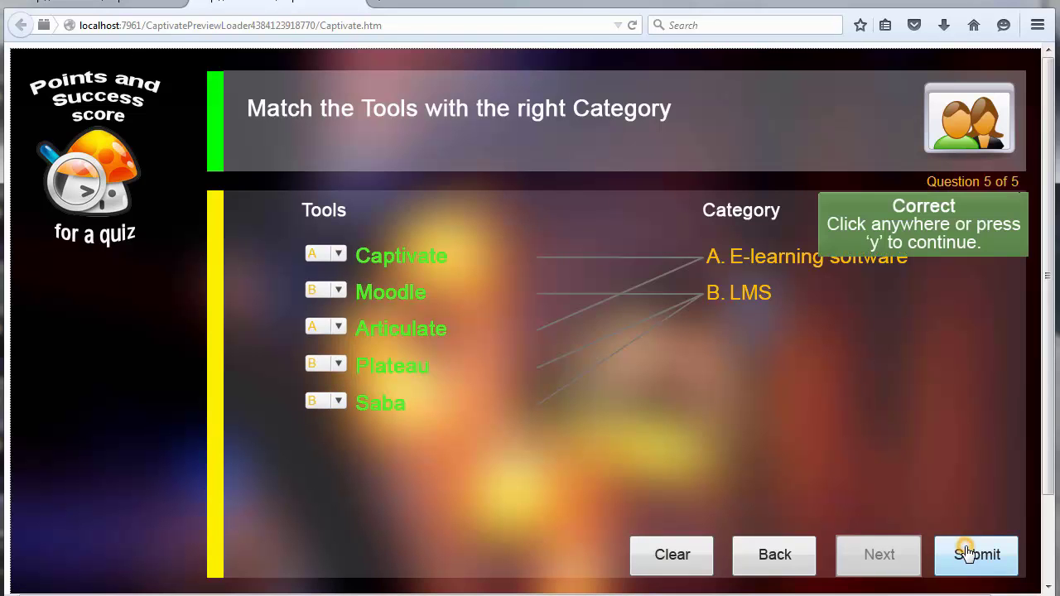
pyautogui.click(928, 427)
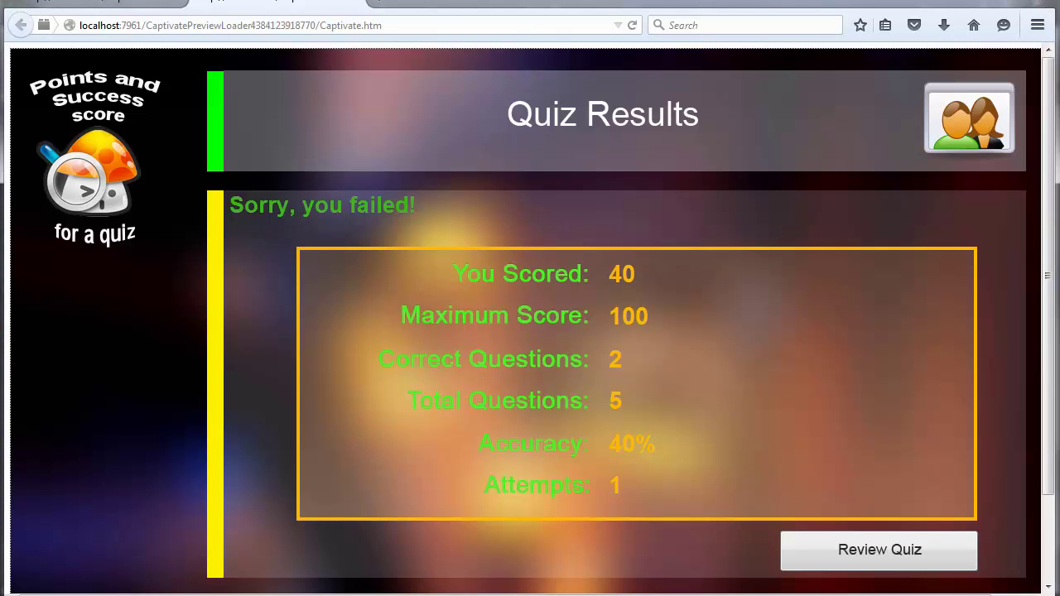
# Close both preview tabs and preview the project in the browser again, continuing despite the unsupported object reflection.
pyautogui.click(1048, 0)
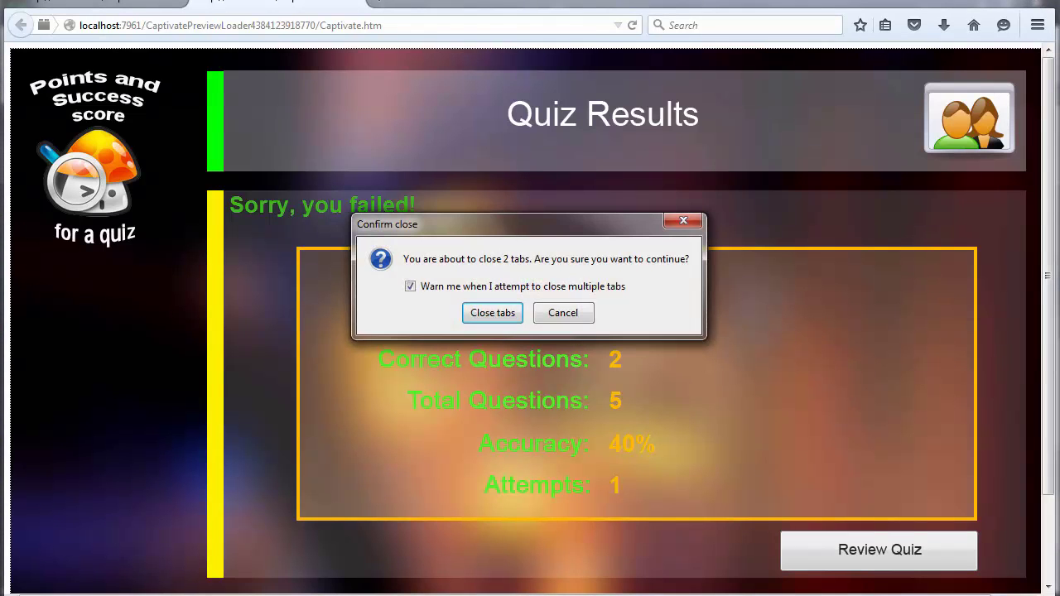
pyautogui.click(497, 314)
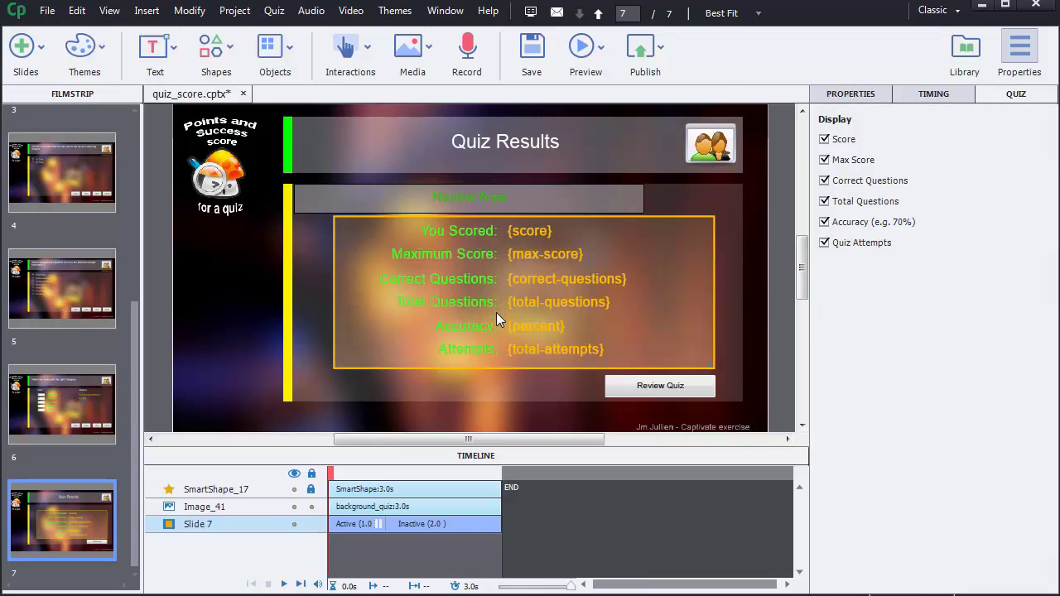
pyautogui.click(603, 53)
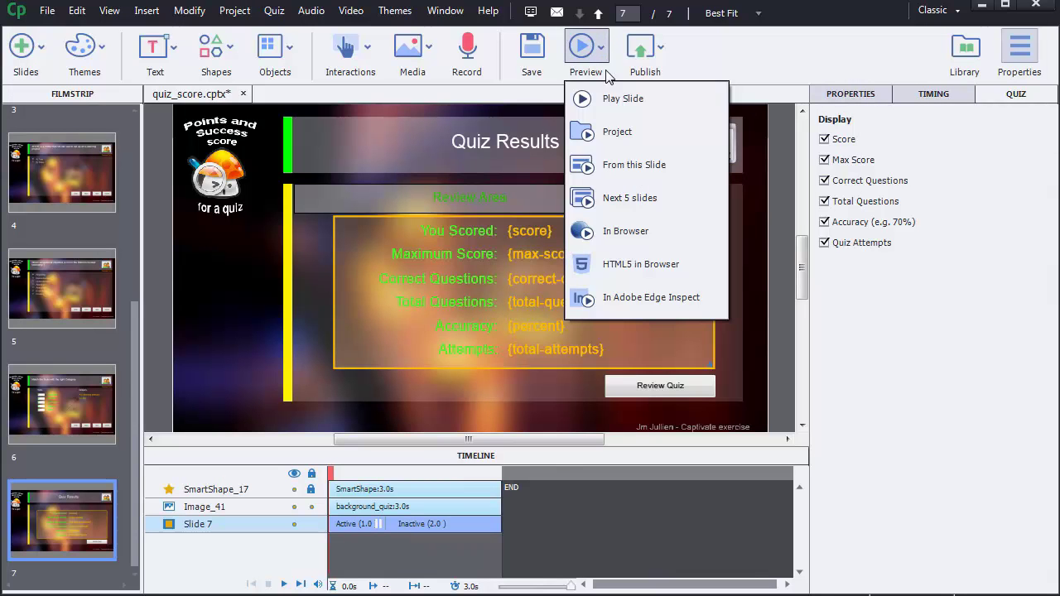
pyautogui.click(626, 236)
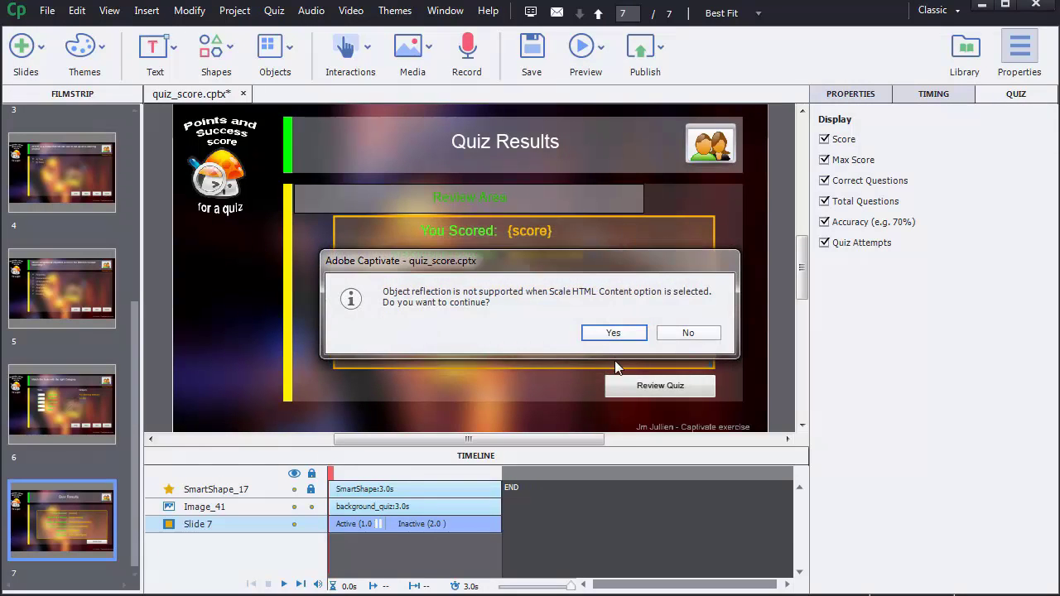
pyautogui.click(614, 334)
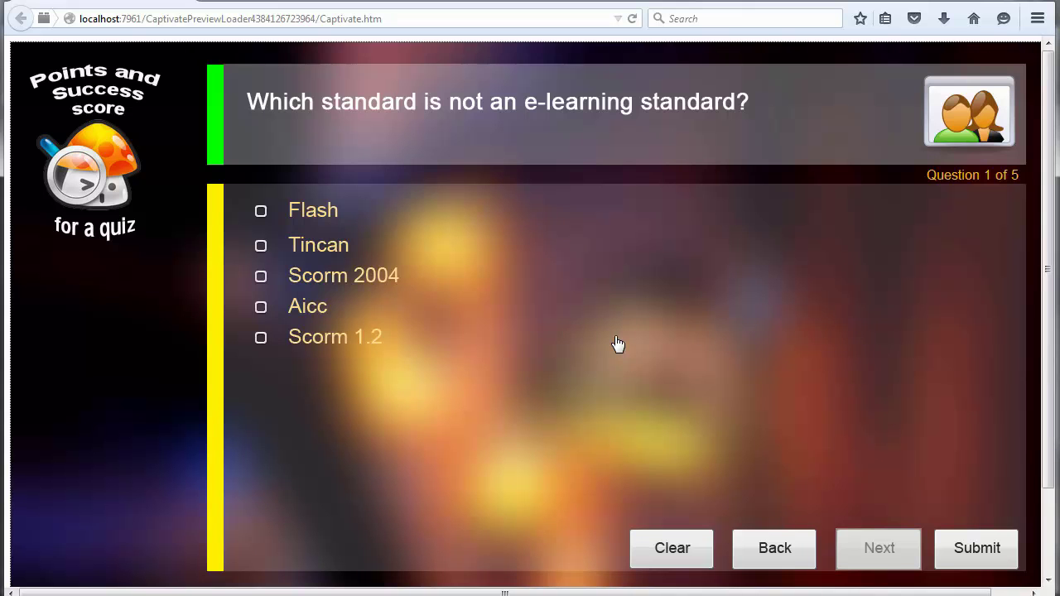
# Submit Flash for question 1, and Blackboard and Cornerstone for question 2, continuing to question 3.
pyautogui.click(329, 211)
pyautogui.click(986, 549)
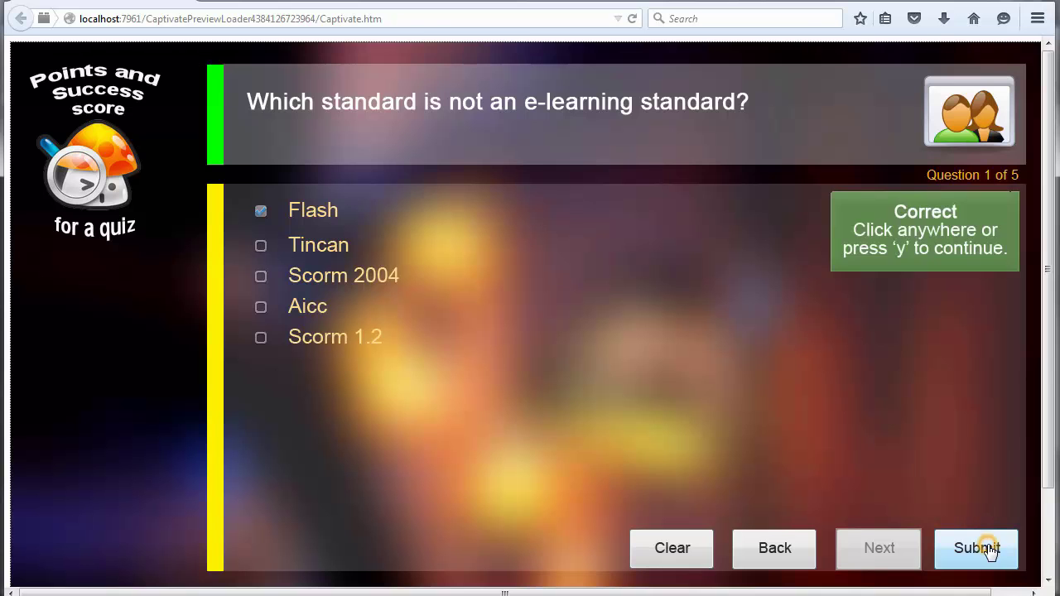
pyautogui.click(940, 458)
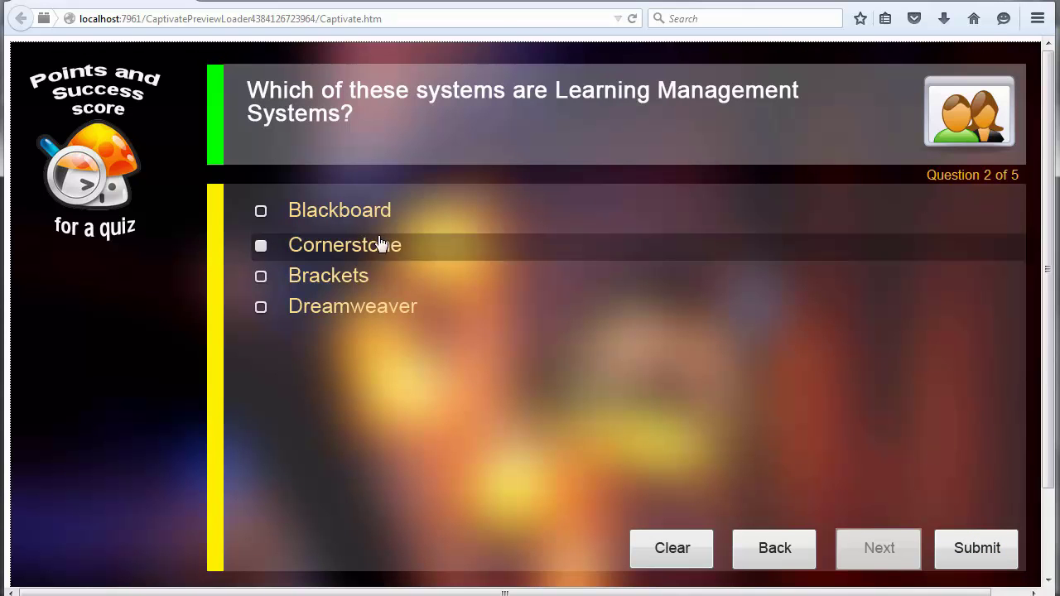
pyautogui.click(361, 213)
pyautogui.click(354, 245)
pyautogui.click(978, 549)
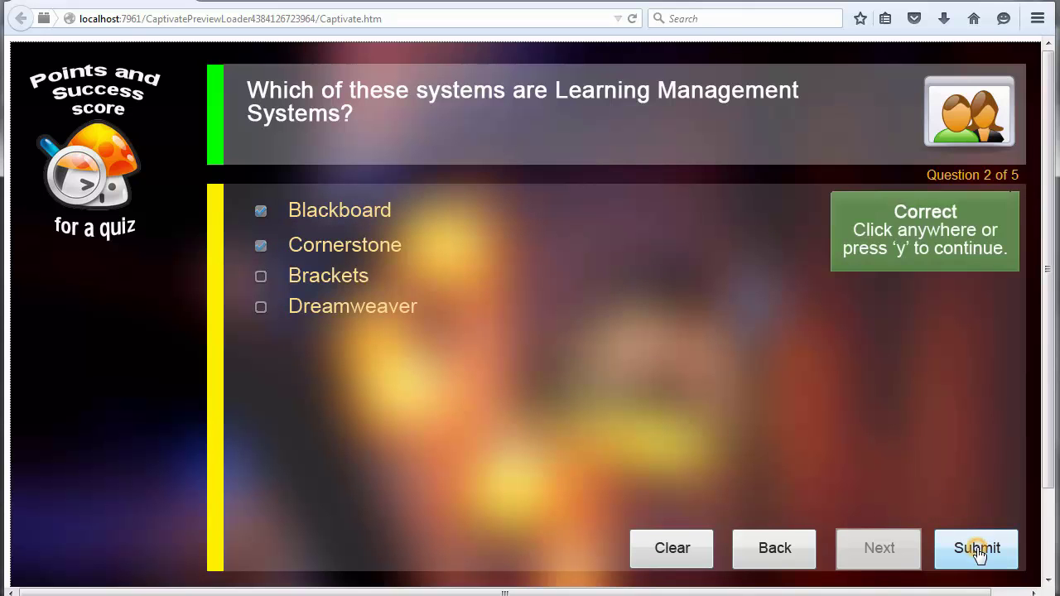
pyautogui.click(935, 467)
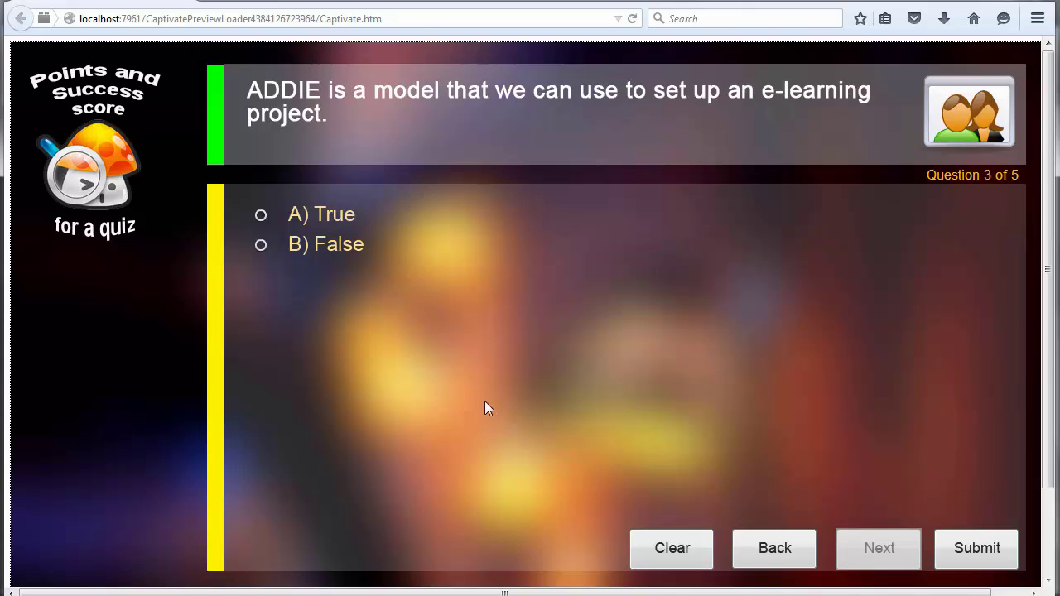
# Submit False for question 3 and Reporting for question 4, continuing to question 5.
pyautogui.click(326, 250)
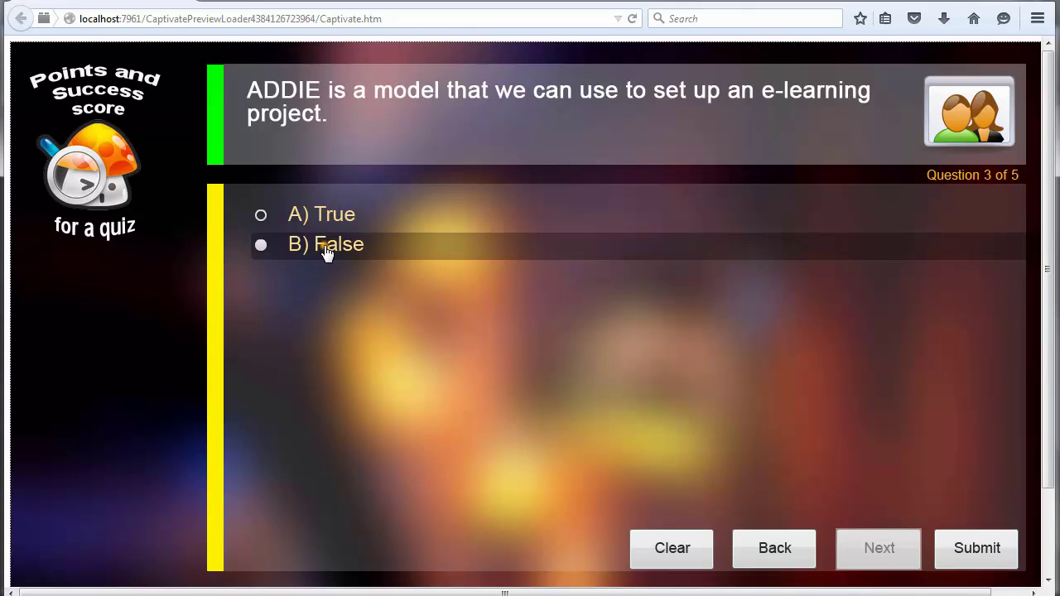
pyautogui.click(966, 547)
pyautogui.click(938, 473)
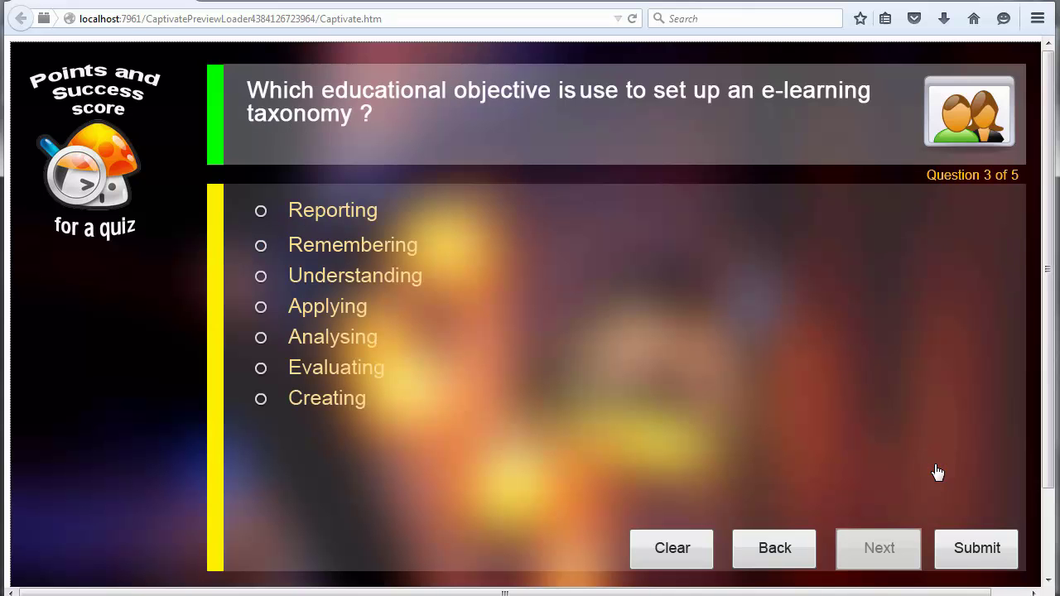
pyautogui.click(261, 213)
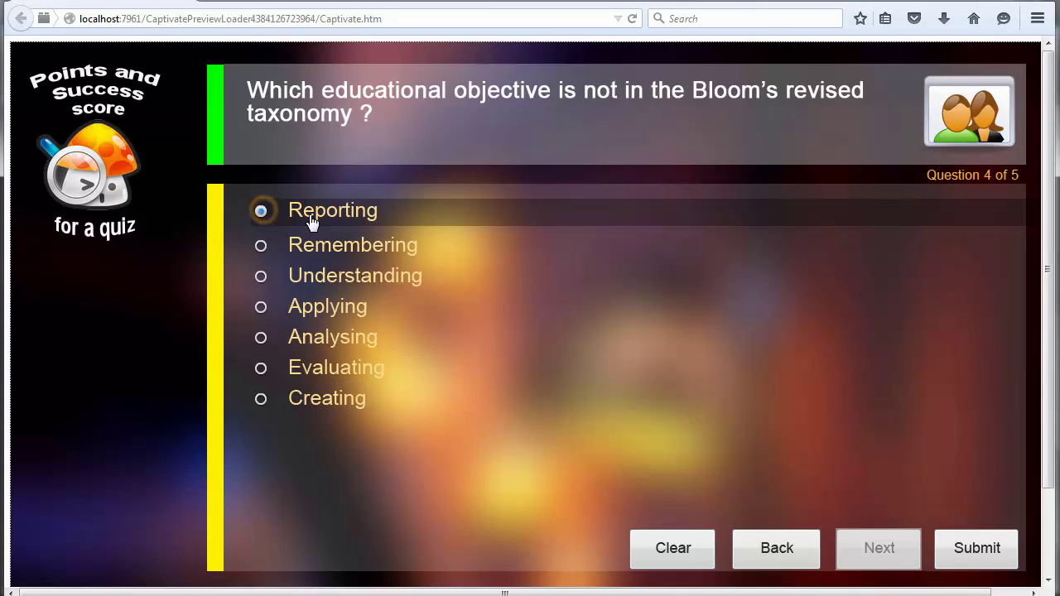
pyautogui.click(969, 546)
pyautogui.click(941, 479)
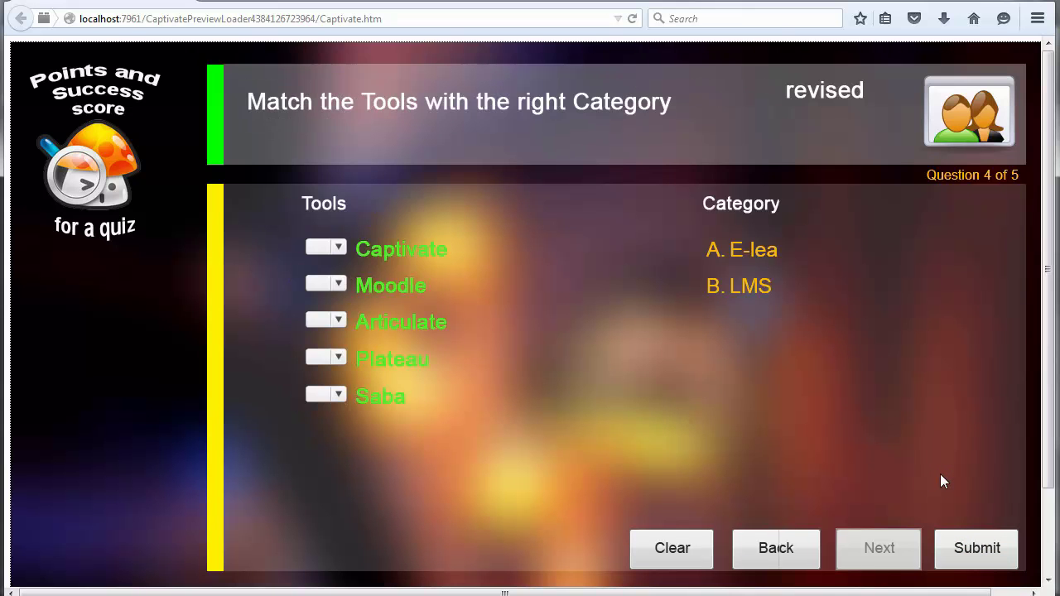
# Match Captivate and Articulate to category A, E-learning software, and Moodle, Plateau and Saba to category B, LMS.
pyautogui.click(339, 246)
pyautogui.click(339, 265)
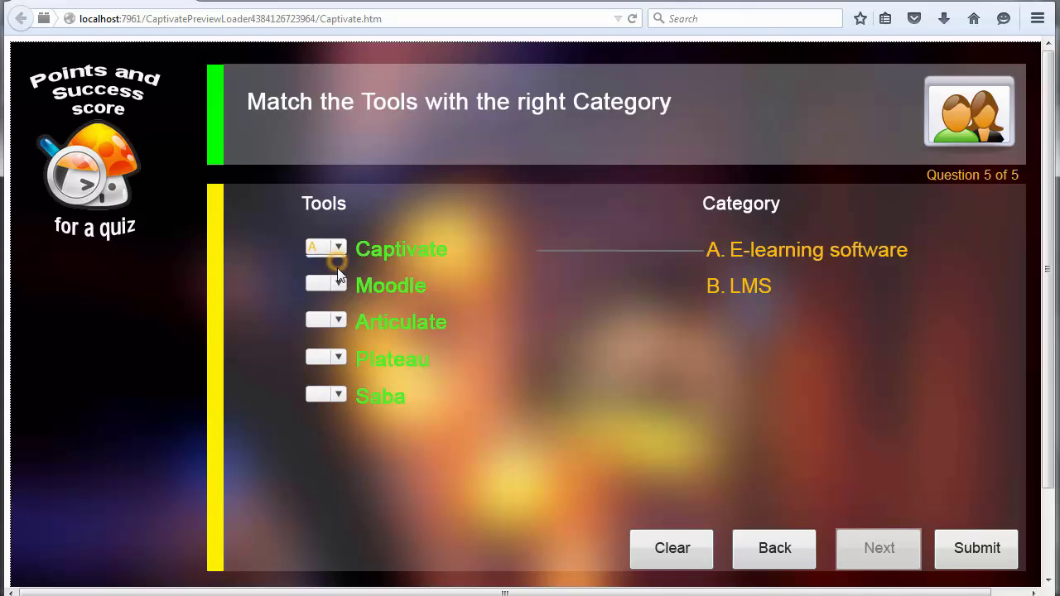
pyautogui.click(339, 283)
pyautogui.click(330, 320)
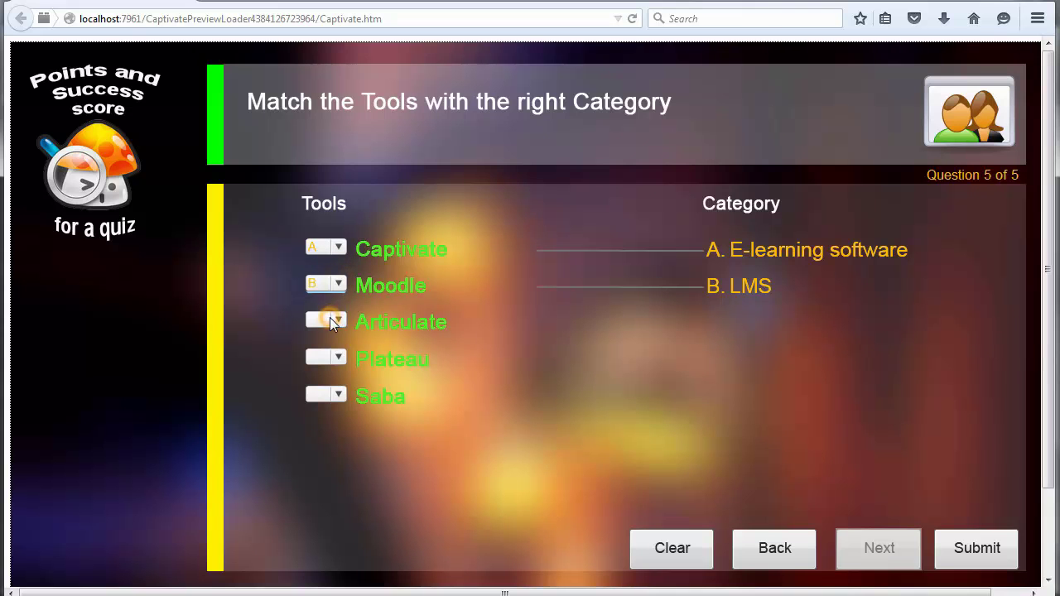
pyautogui.click(337, 322)
pyautogui.click(332, 337)
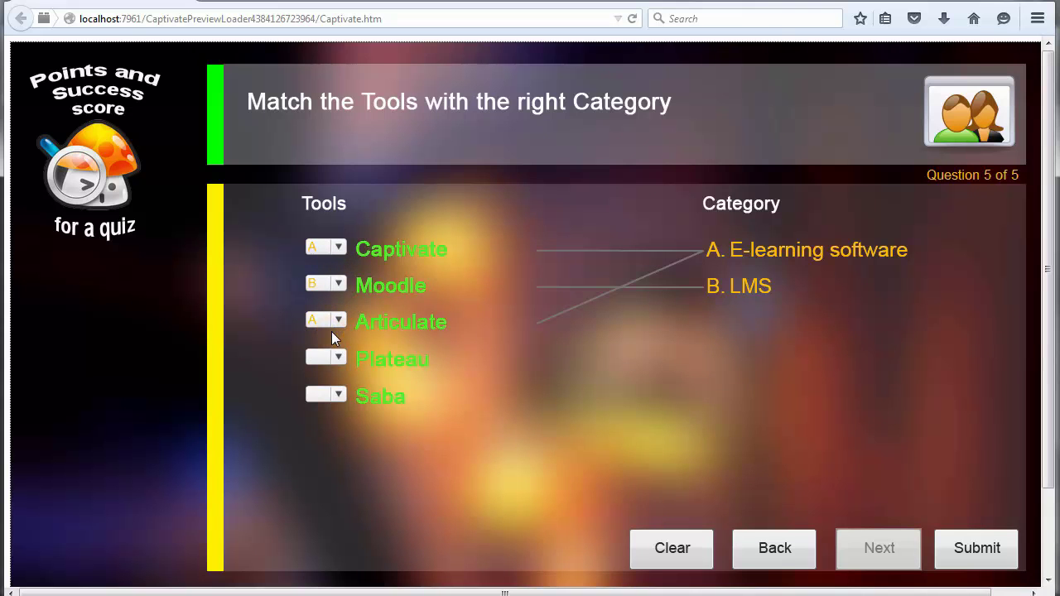
pyautogui.click(338, 356)
pyautogui.click(337, 391)
pyautogui.click(341, 395)
pyautogui.click(332, 427)
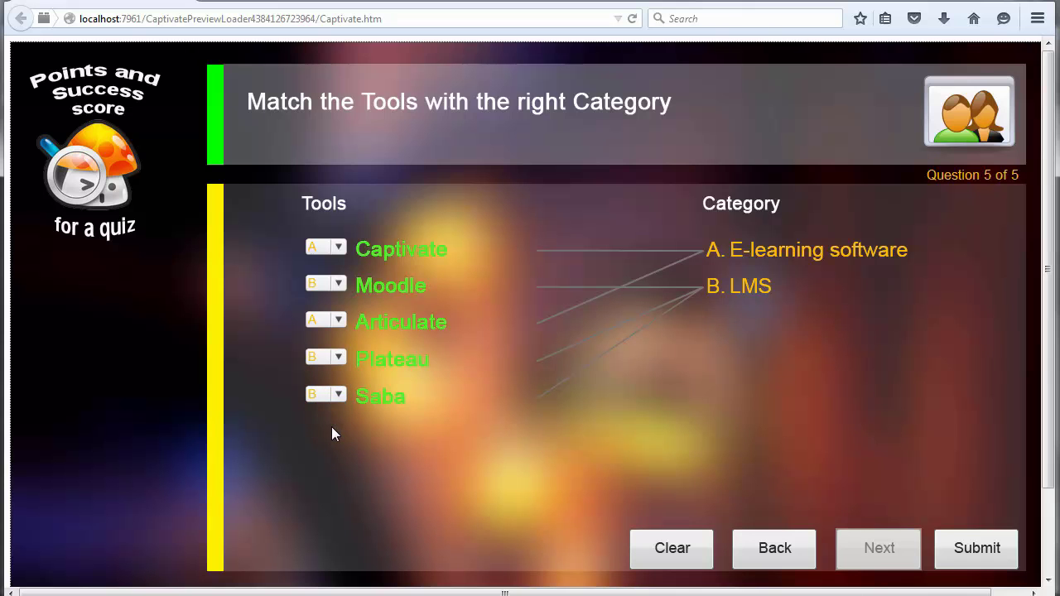
# Submit the matching answer, continue to the quiz results and close the browser preview.
pyautogui.click(959, 546)
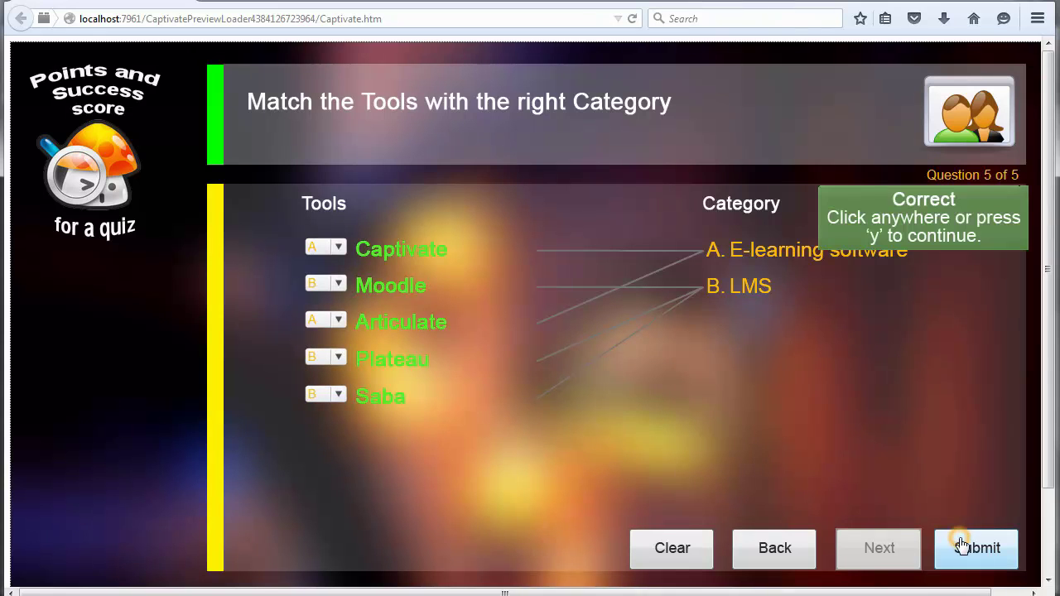
pyautogui.click(944, 484)
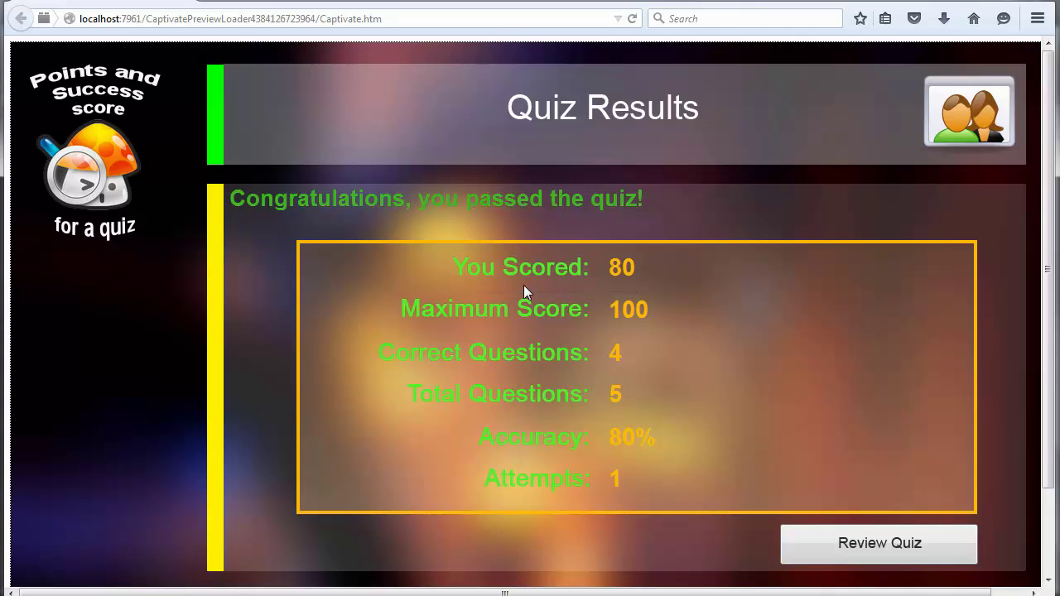
pyautogui.hotkey('alt', 'F4')
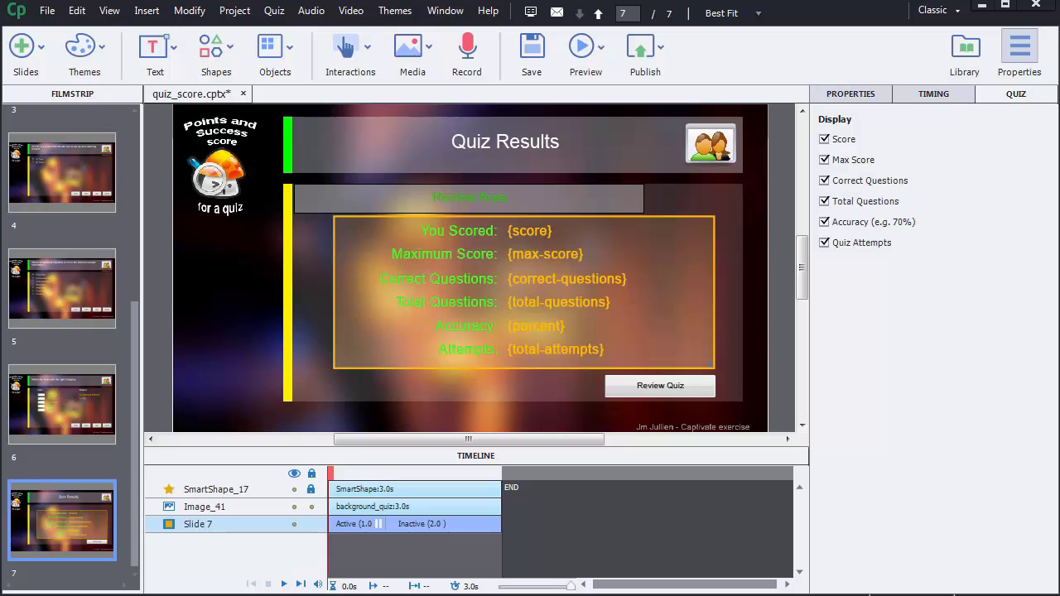
# Select slide 5 and review the Pass or Fail, Settings and Reporting pages of the quiz preferences, leaving without saving.
pyautogui.click(75, 287)
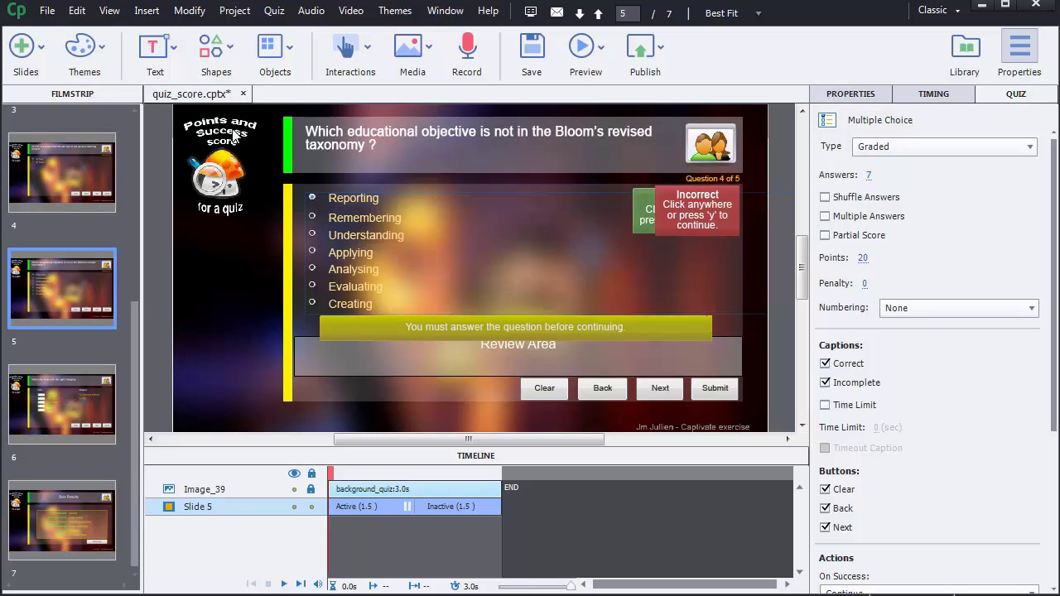
pyautogui.click(274, 10)
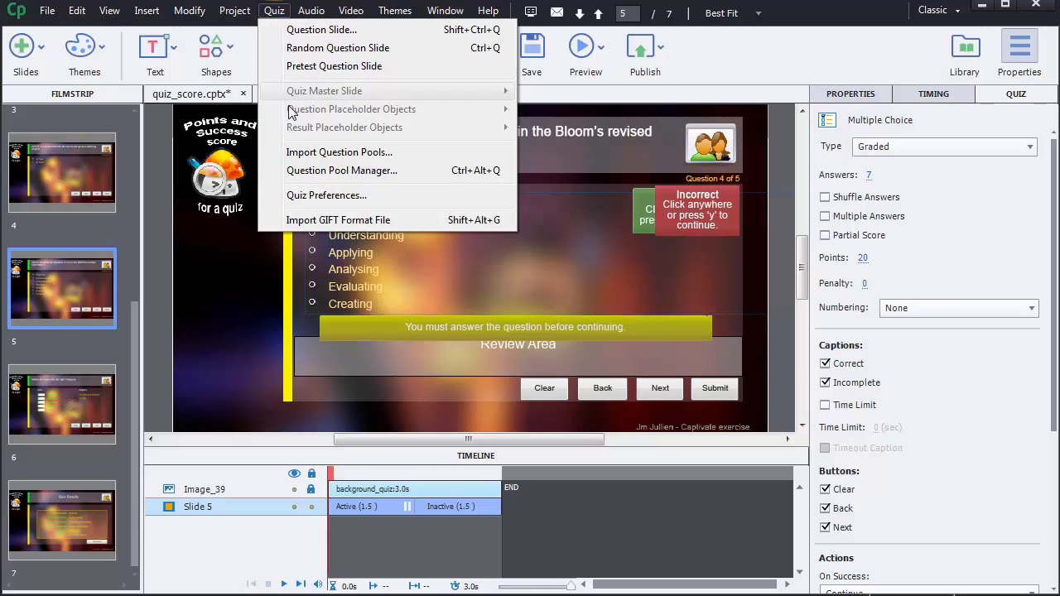
pyautogui.click(298, 194)
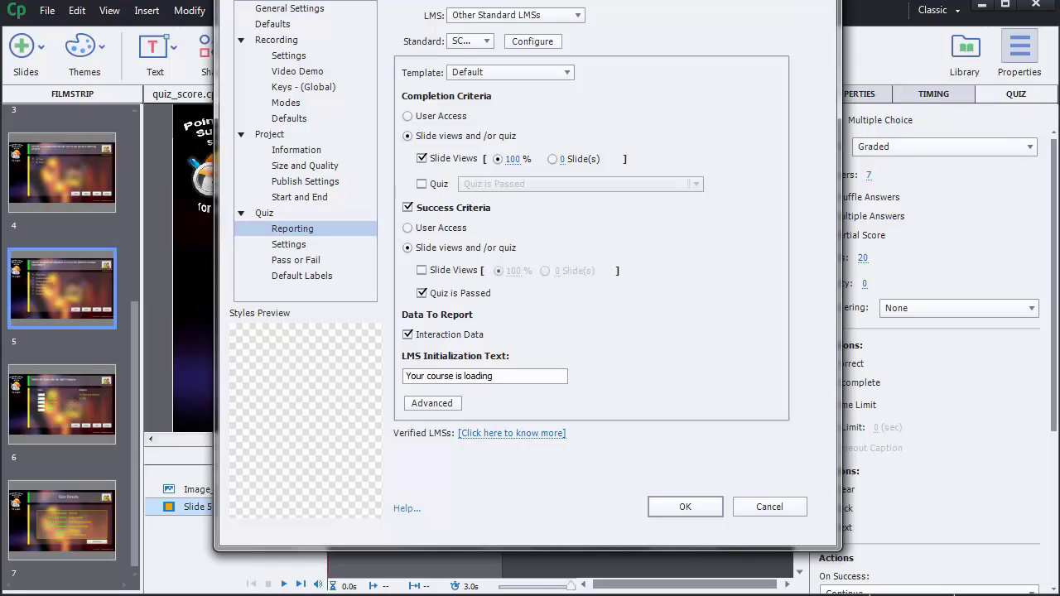
pyautogui.moveTo(385, 0); pyautogui.dragTo(383, 18)
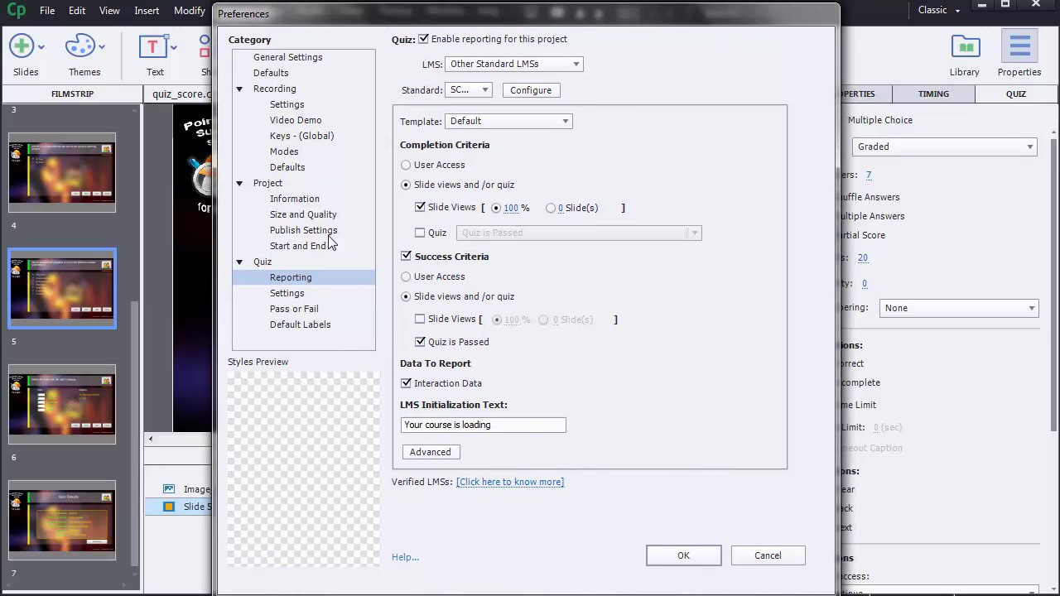
pyautogui.click(304, 313)
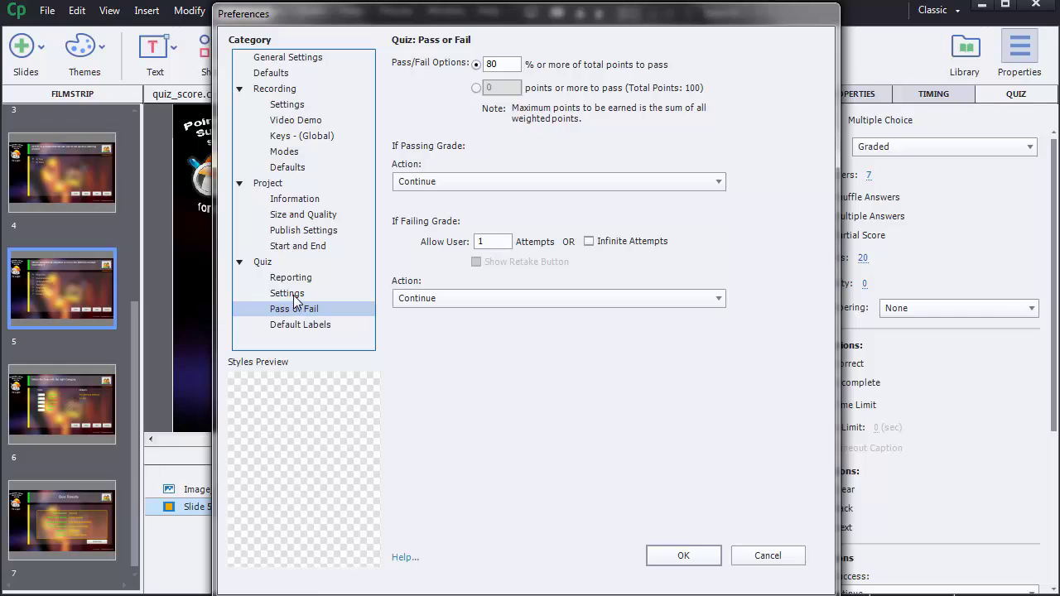
pyautogui.click(288, 293)
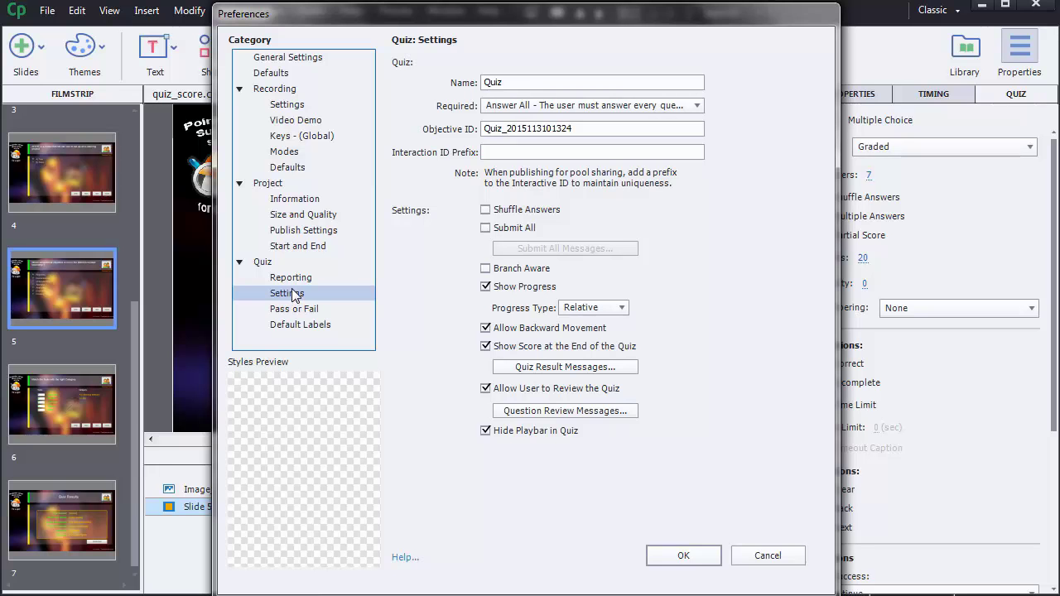
pyautogui.click(291, 280)
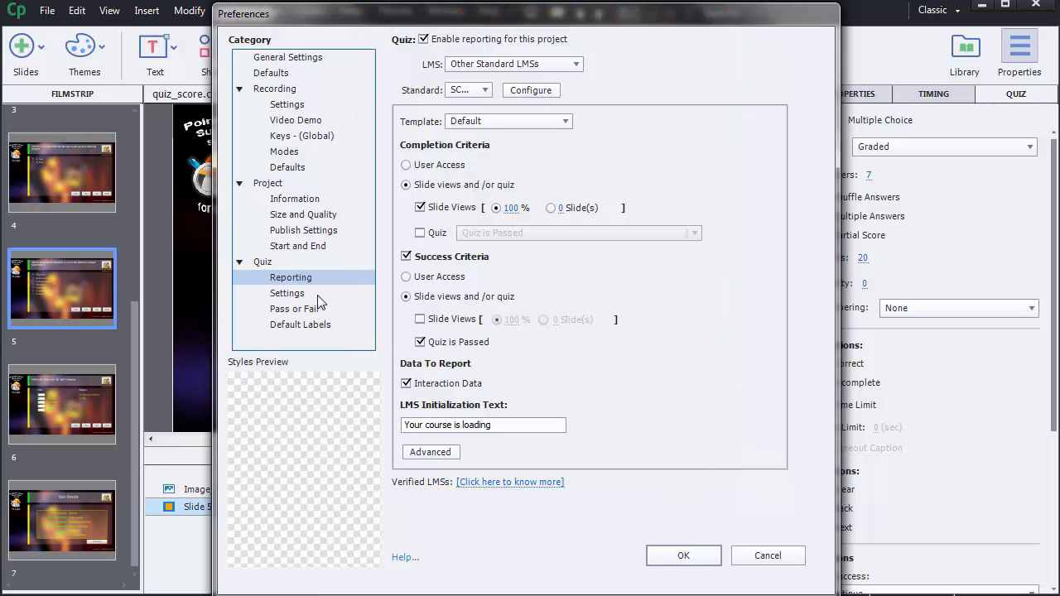
pyautogui.click(760, 557)
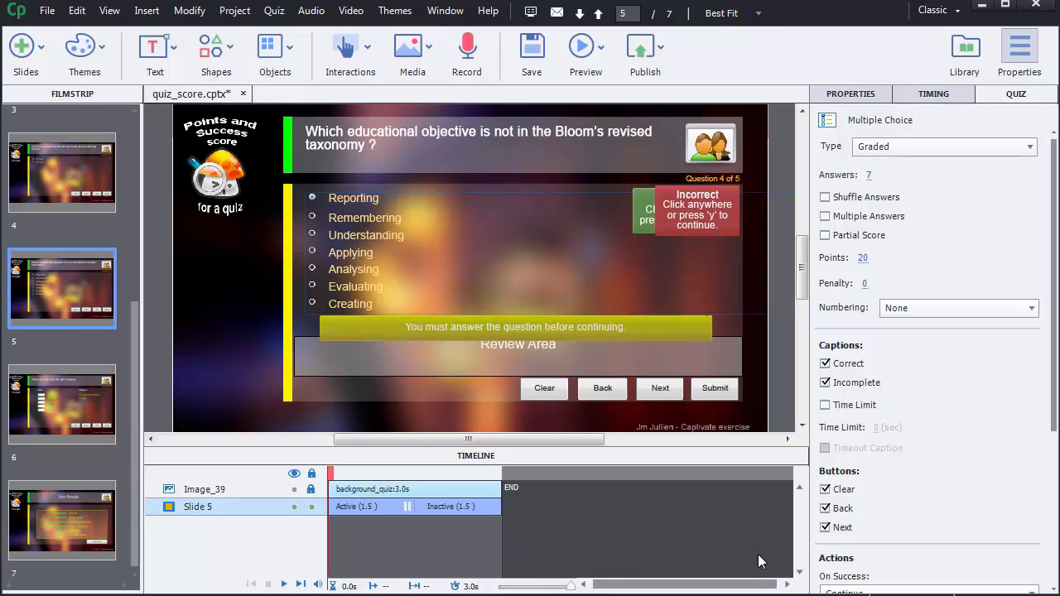